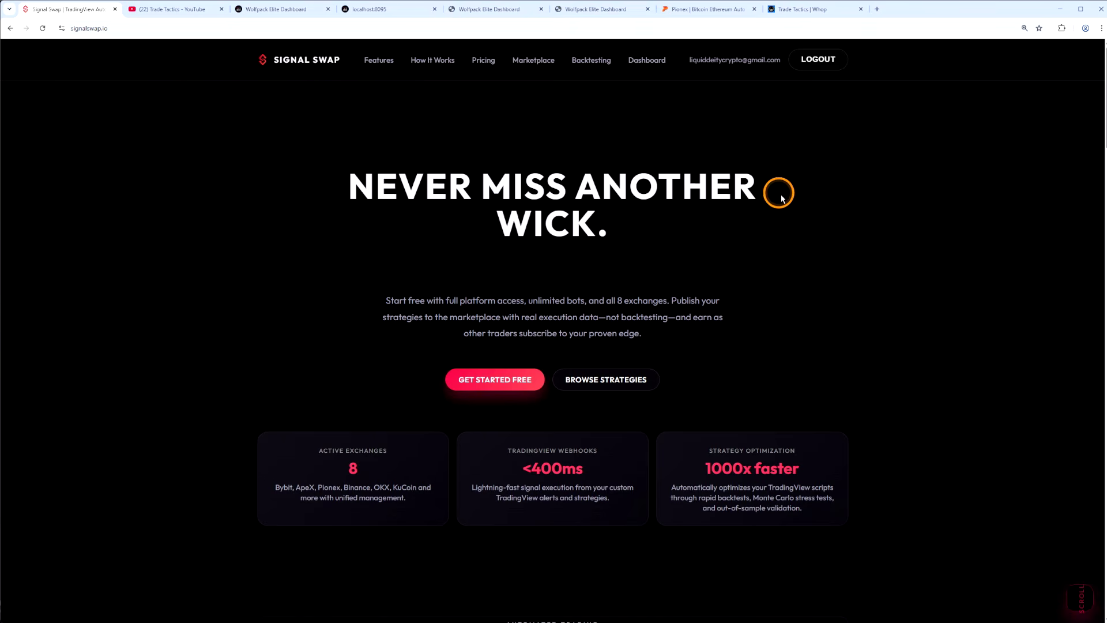
Step: Review the home page's exchange sign-up and getting-started sections, and the dashboard's bot performance and exchange connections
scroll(619, 330, down, 9)
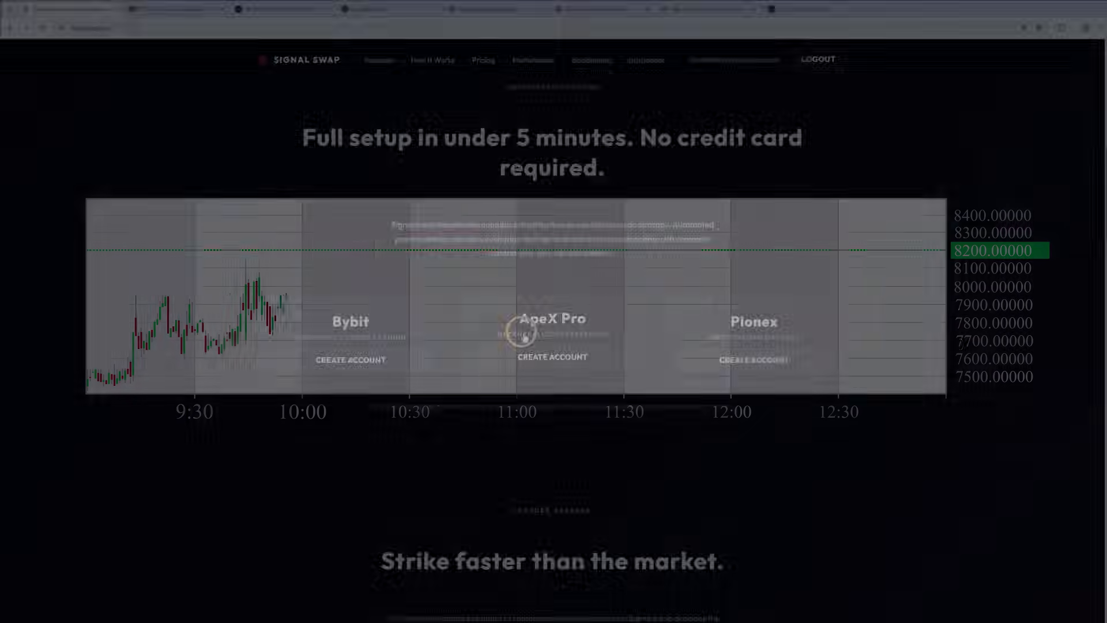
click(404, 364)
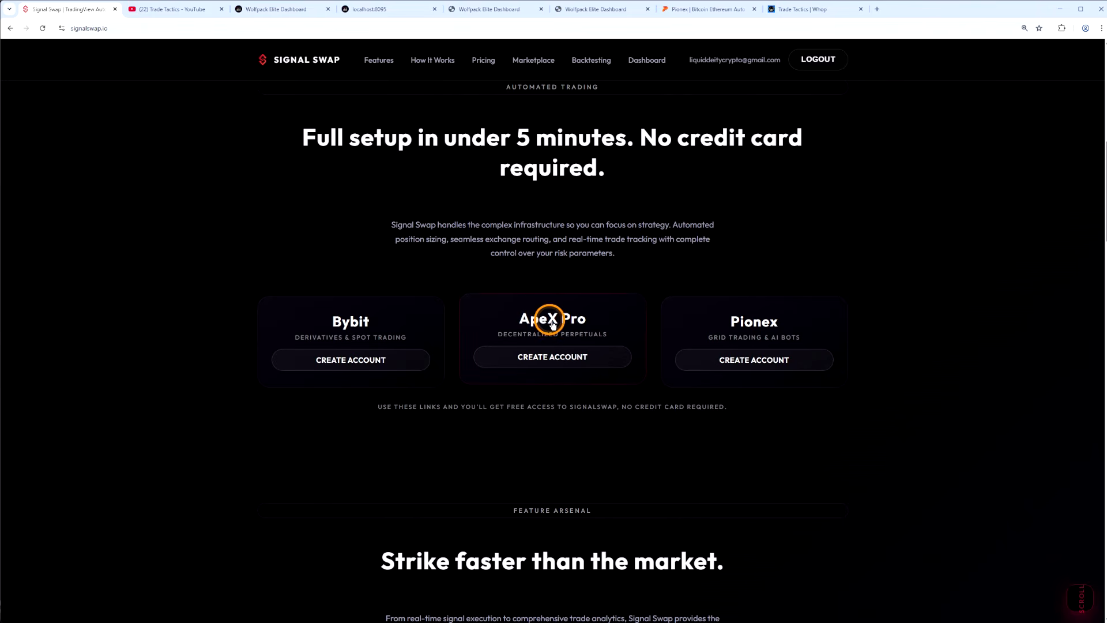
scroll(555, 317, down, 1)
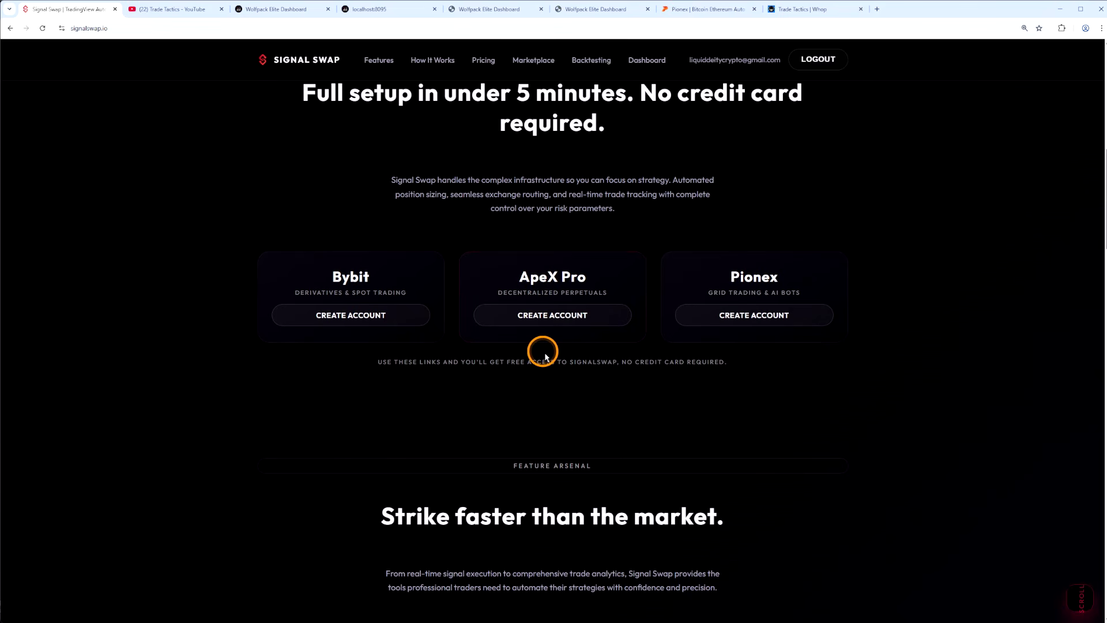
scroll(553, 354, down, 15)
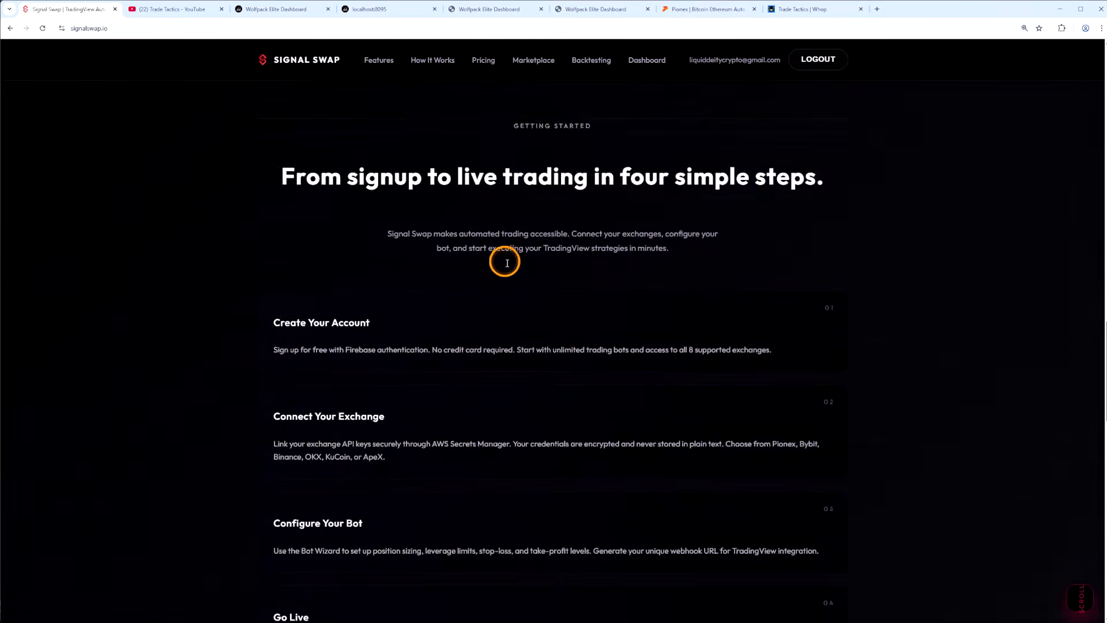
scroll(467, 247, down, 8)
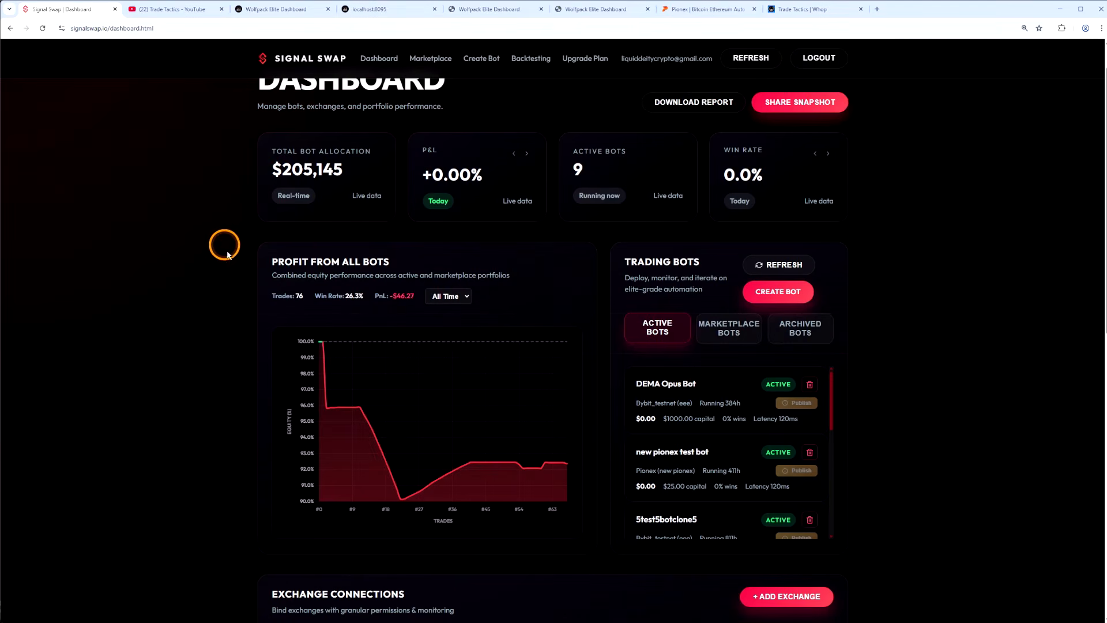
scroll(213, 265, down, 3)
scroll(475, 220, up, 3)
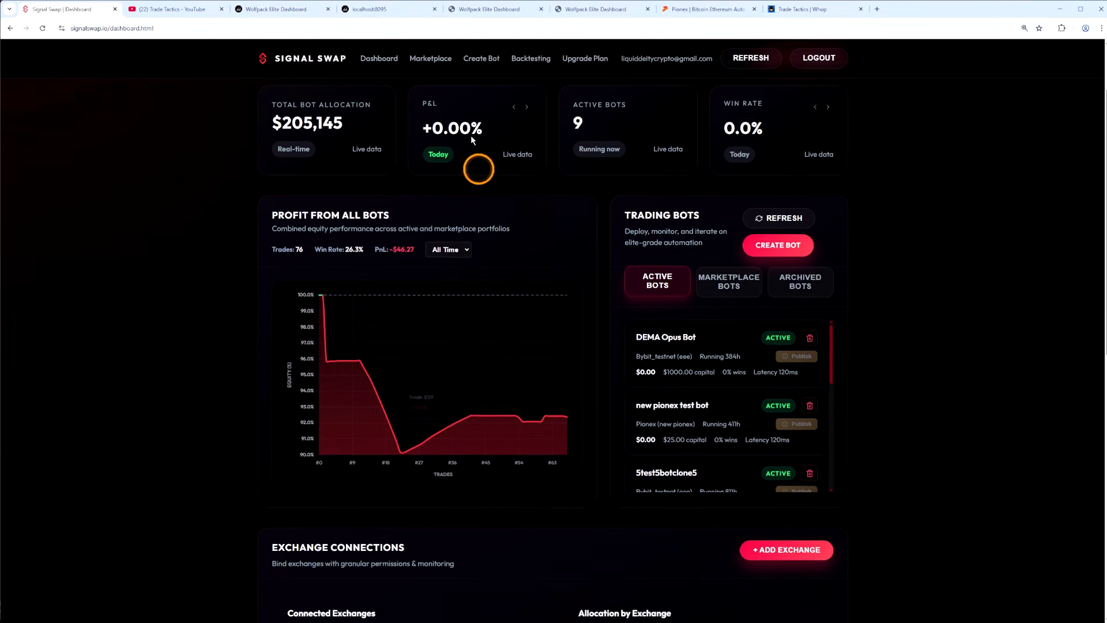
scroll(203, 205, down, 4)
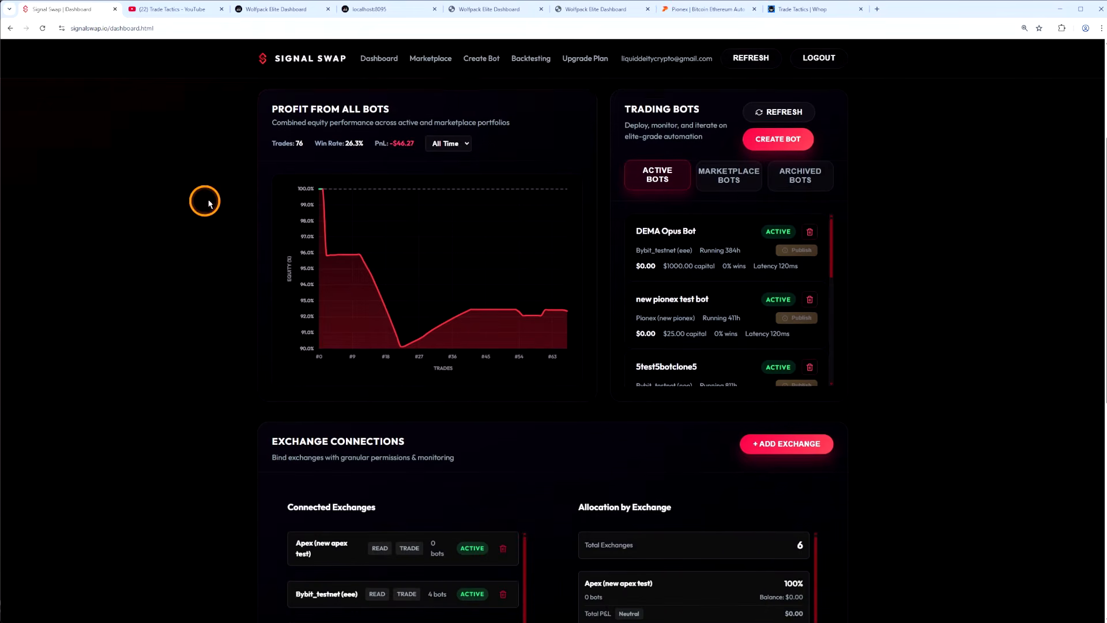
scroll(194, 264, down, 1)
click(426, 298)
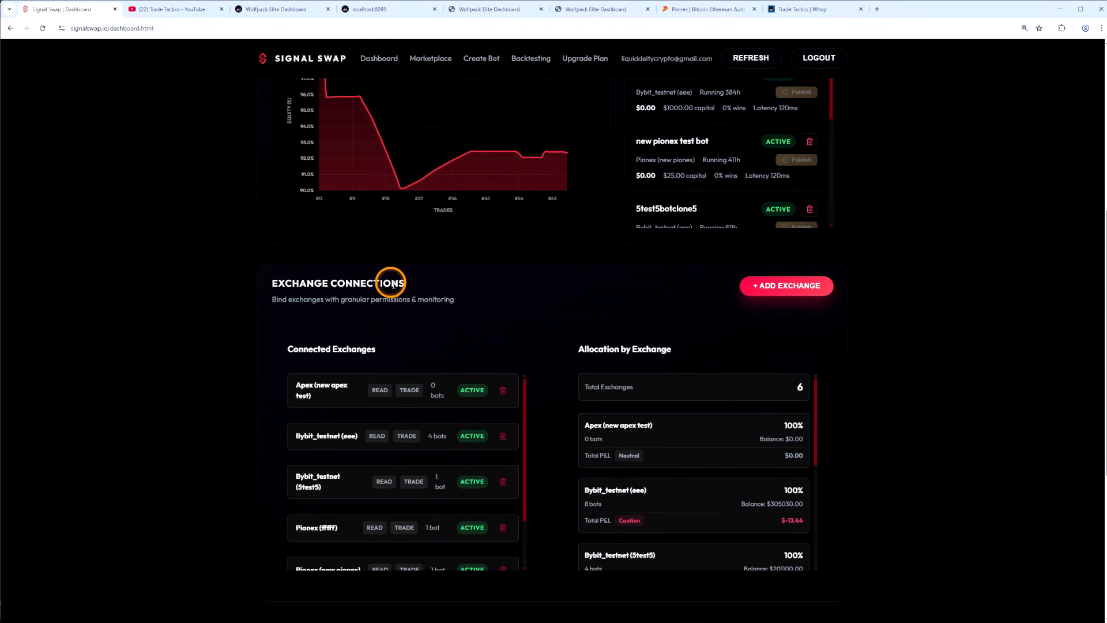
Step: Start adding ApeX Pro as an exchange with an existing account and expand the instructions for creating ApeX API keys
click(767, 286)
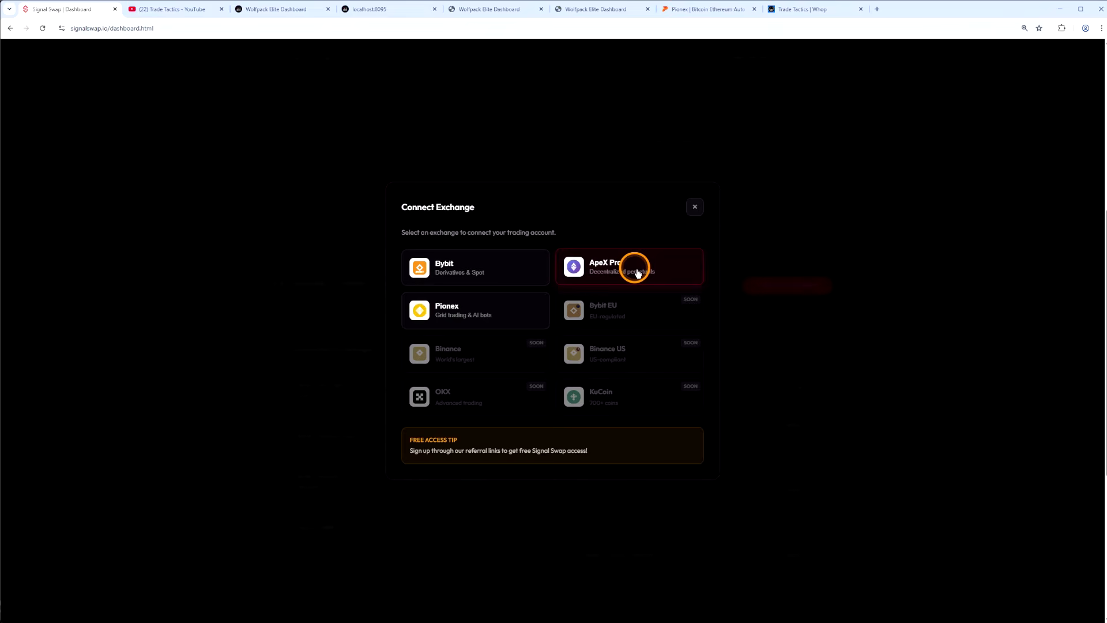
click(614, 274)
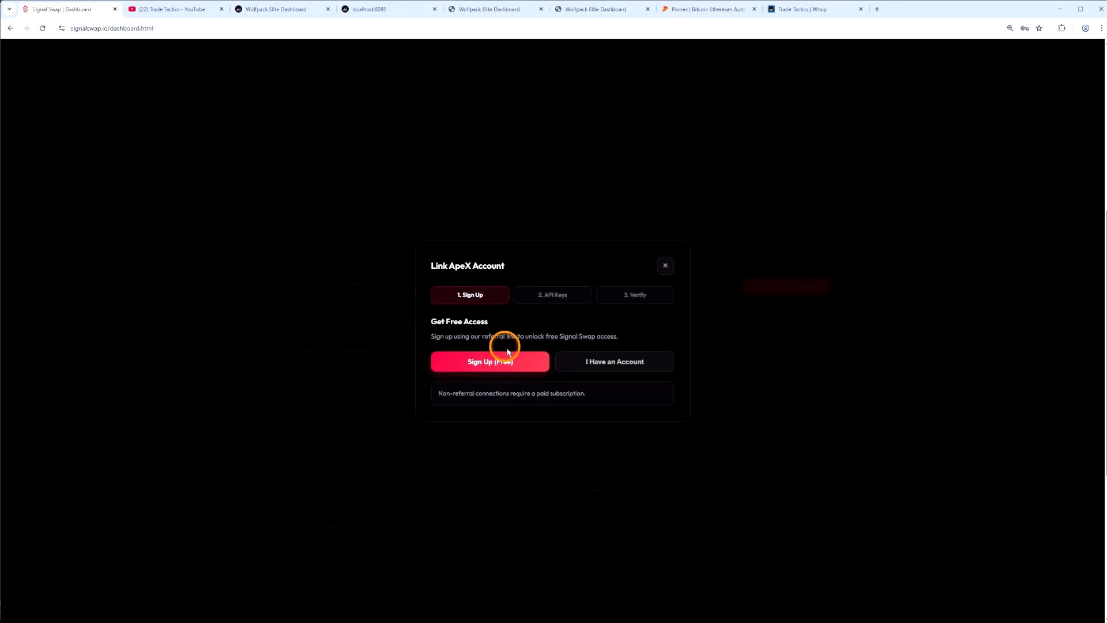
click(597, 363)
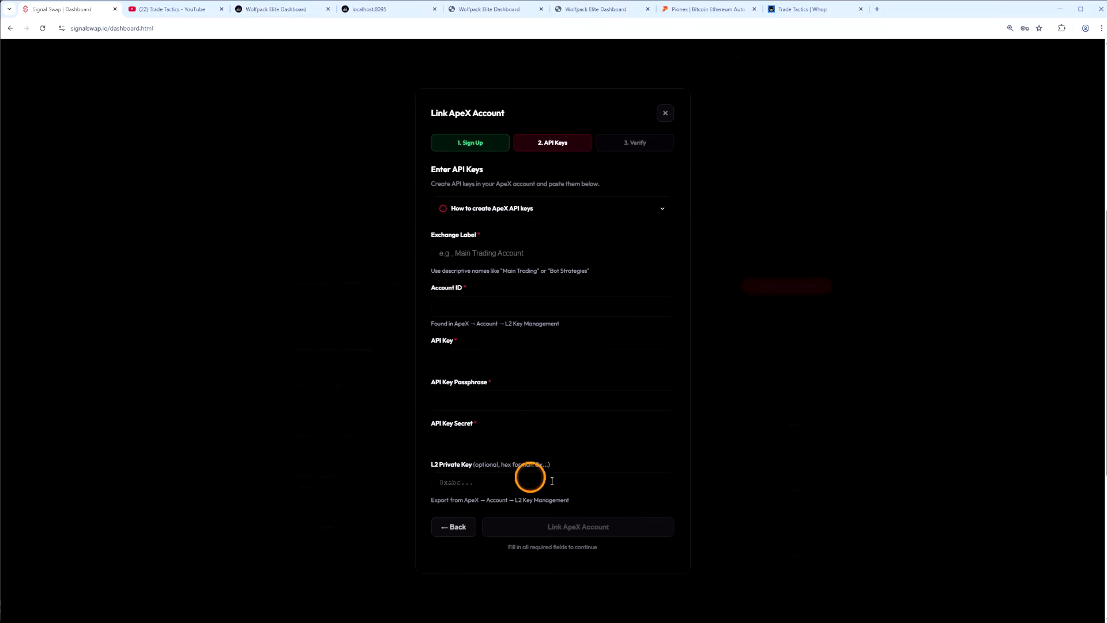
click(555, 208)
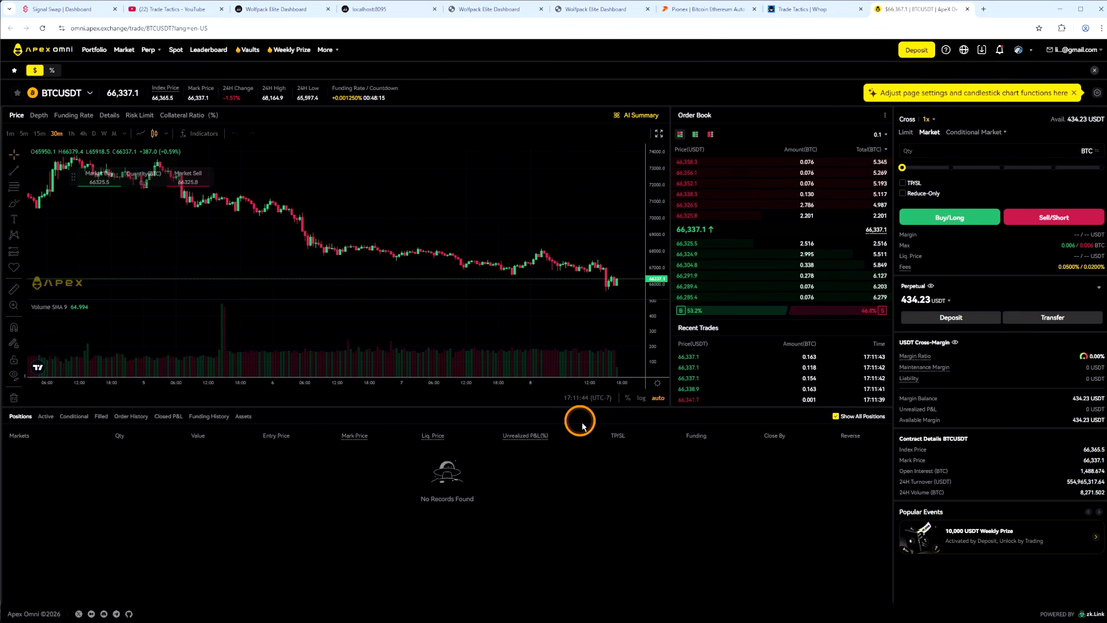
Step: In ApeX Omni's API management, generate a Trade API key named SignalSwap with unrestricted IP address access
click(1074, 49)
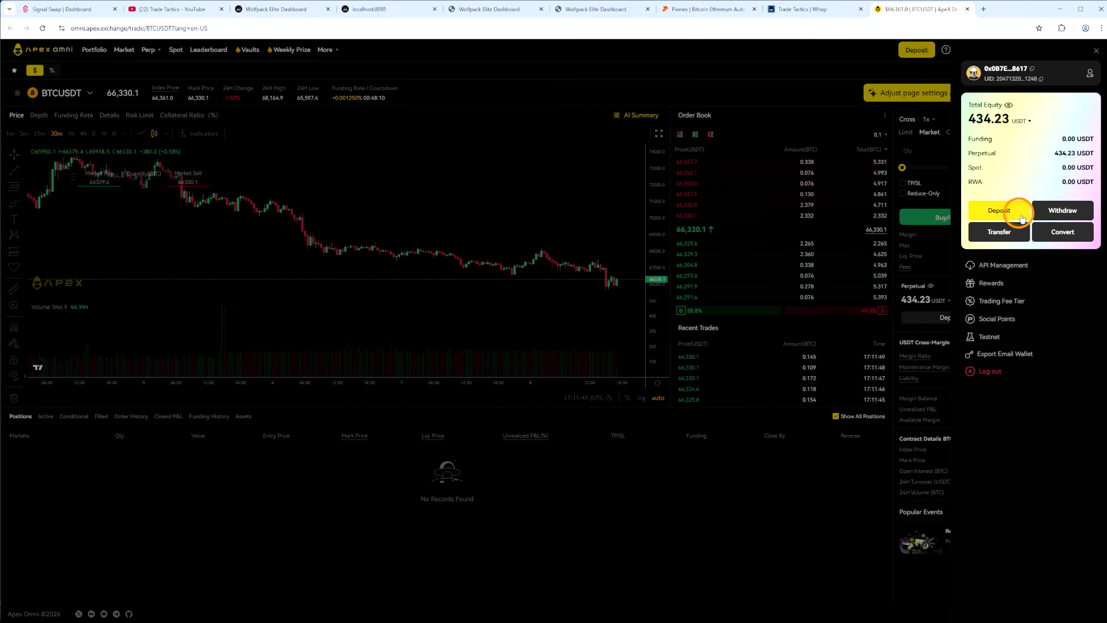
click(992, 266)
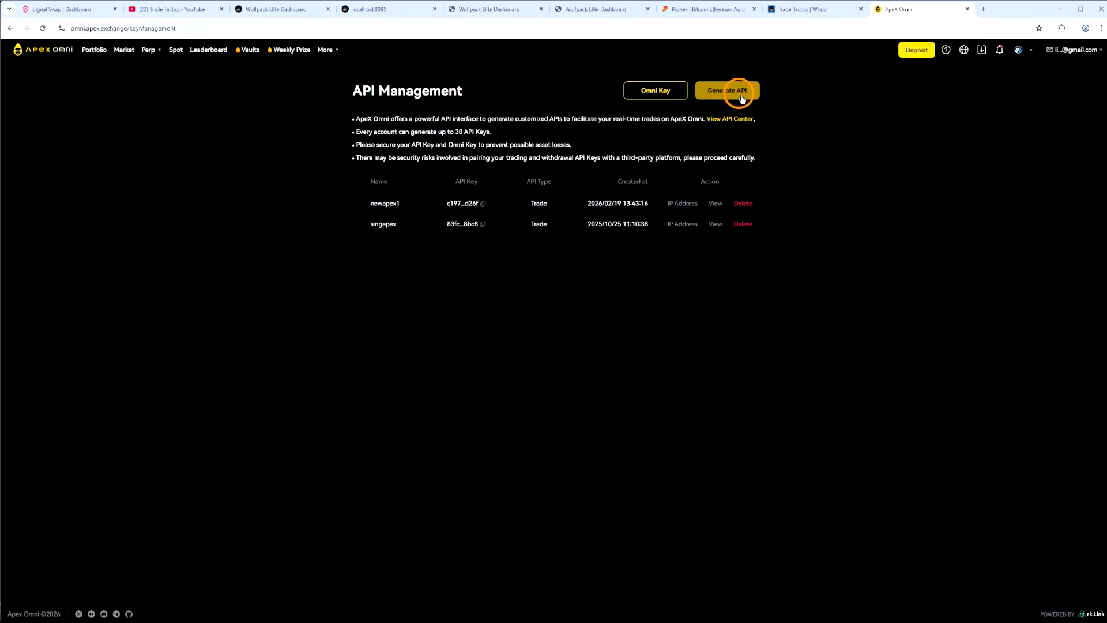
click(741, 97)
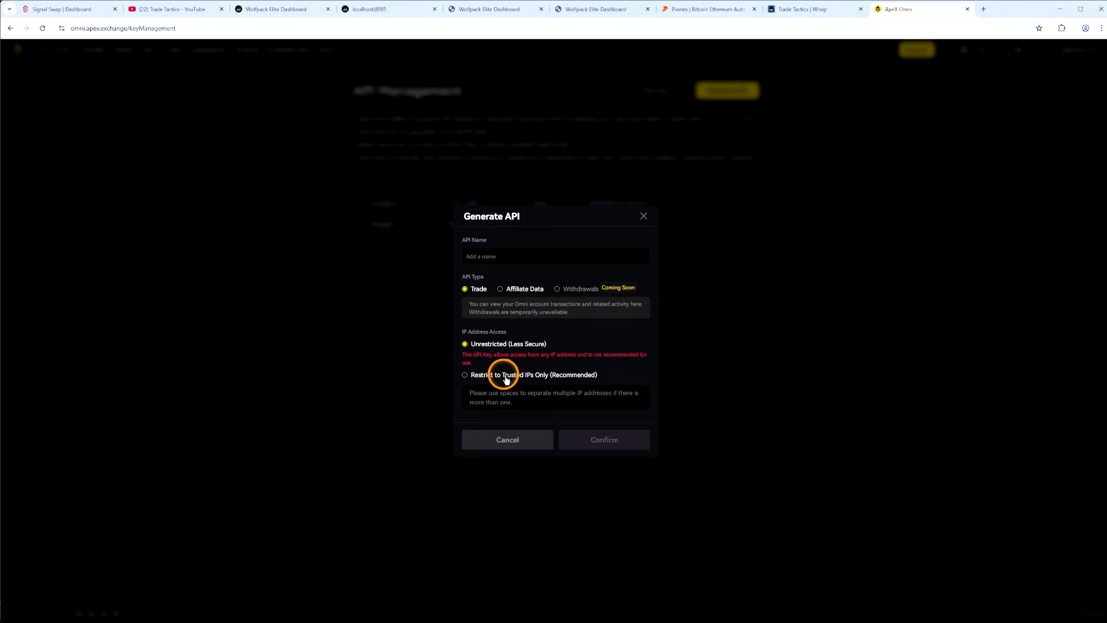
click(498, 391)
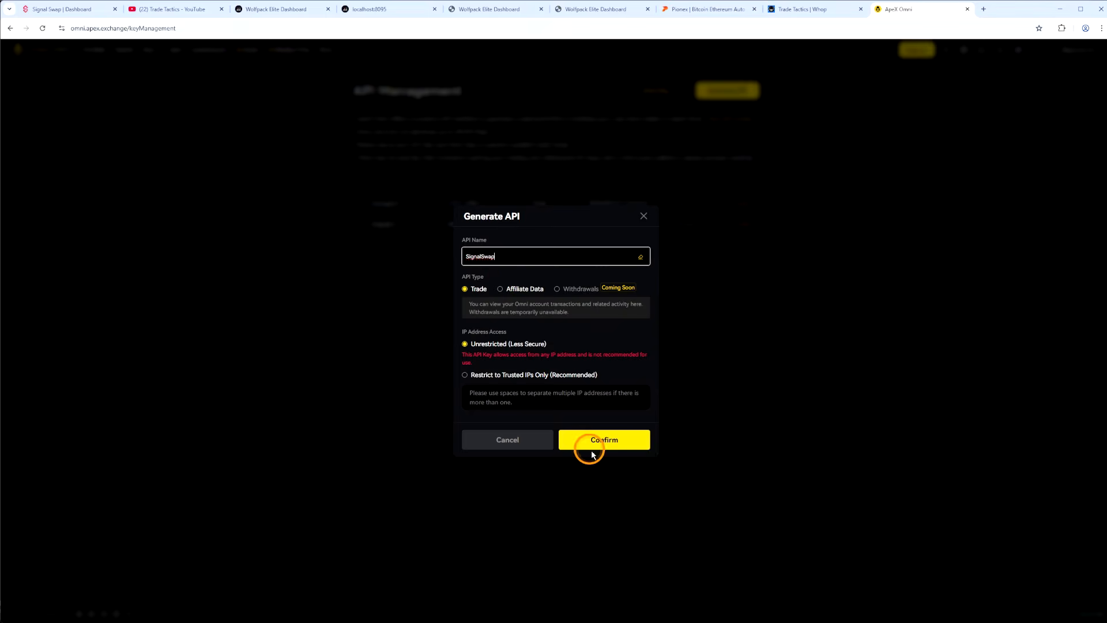
click(592, 447)
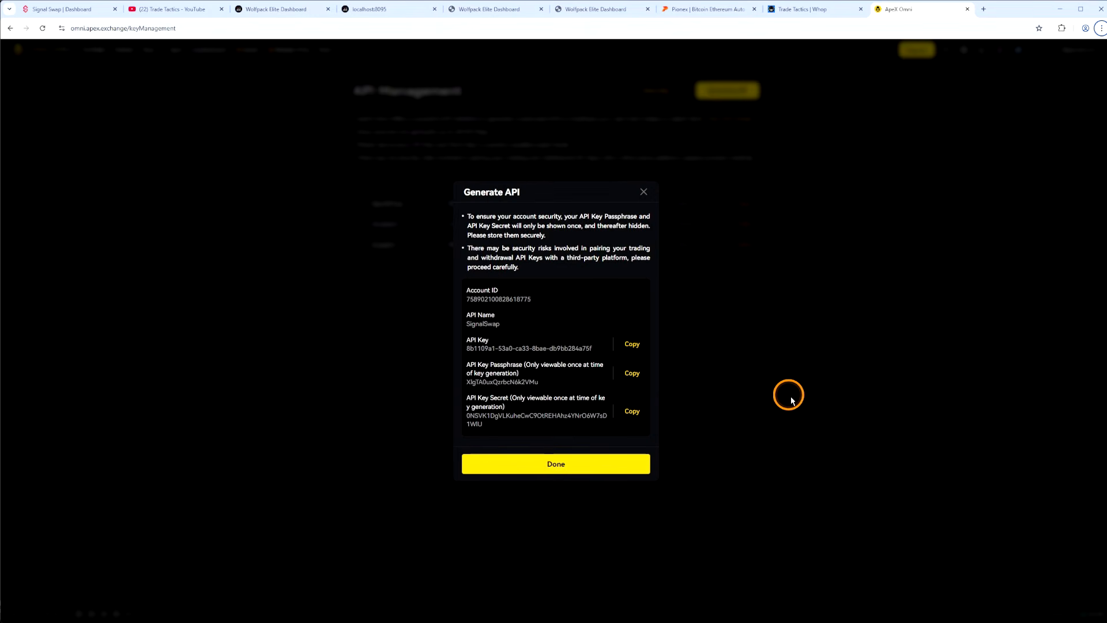
Step: Copy the generated API key and paste it into the API Key field of Signal Swap's Link ApeX Account form
click(631, 344)
key(ctrl+1)
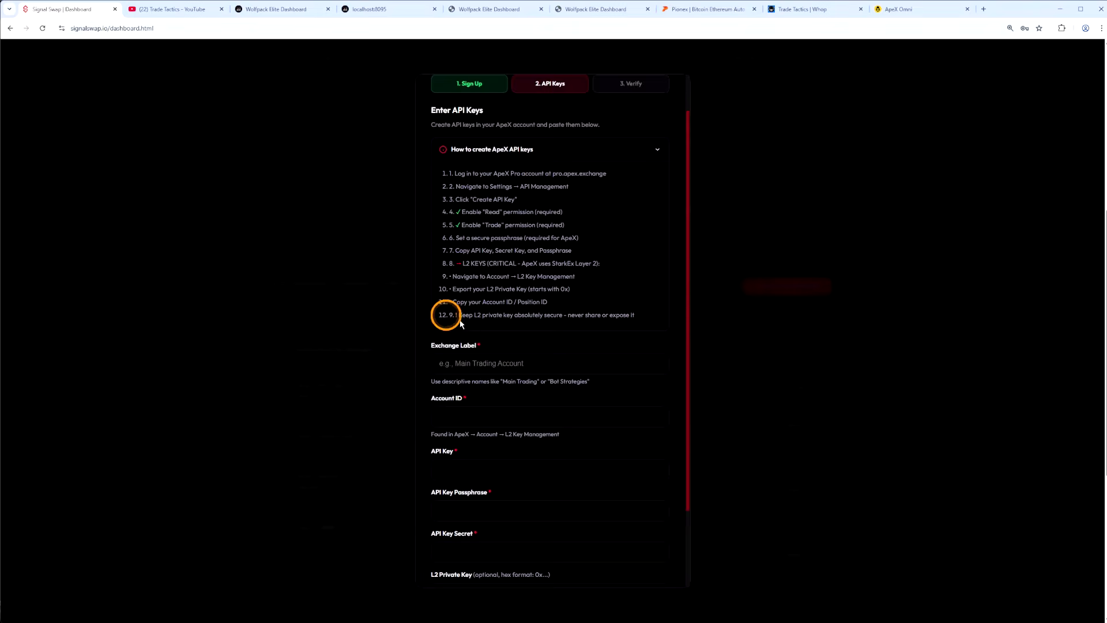
scroll(438, 311, down, 2)
click(477, 423)
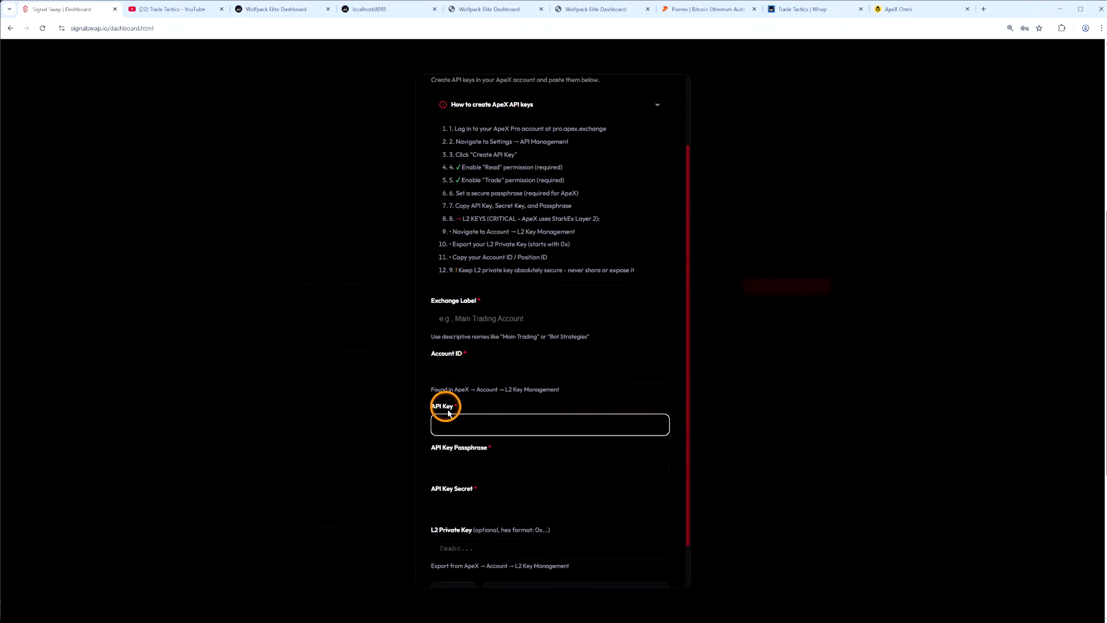
key(ctrl+v)
Step: Label the exchange Apex Exchange, fill in the account ID, API key passphrase and API key secret, and close the generated key details
scroll(458, 387, down, 1)
click(495, 275)
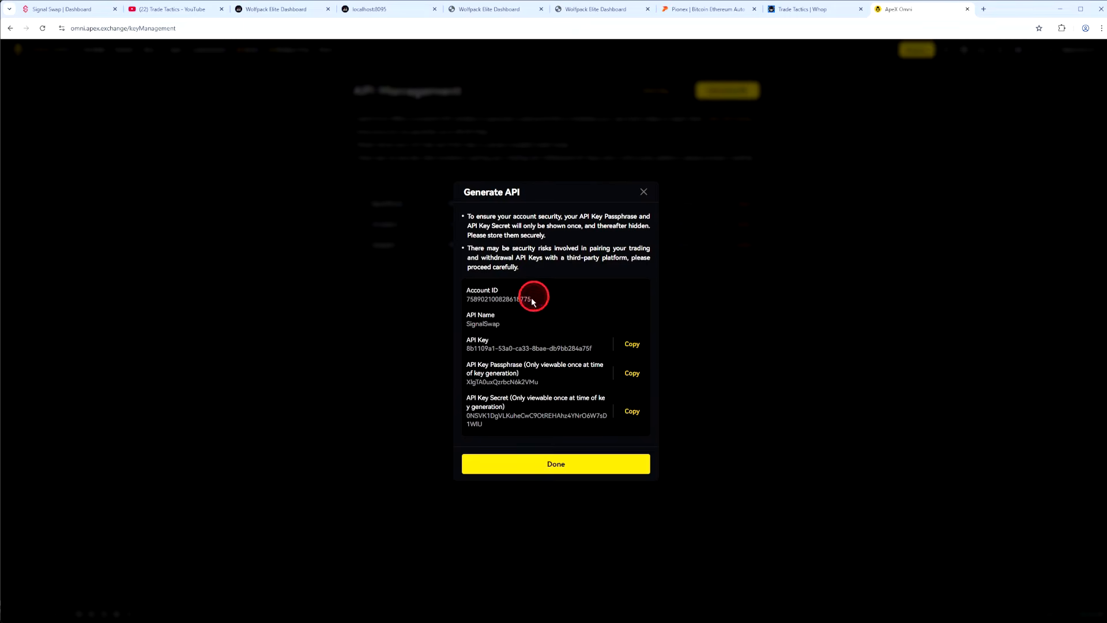
drag(532, 301, 460, 296)
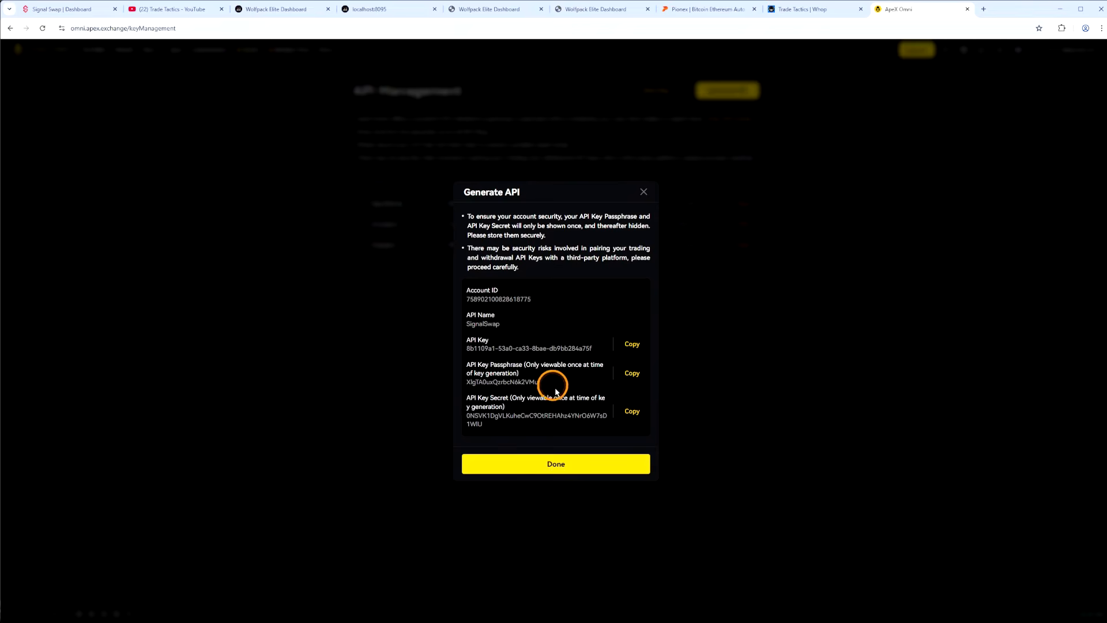
click(642, 196)
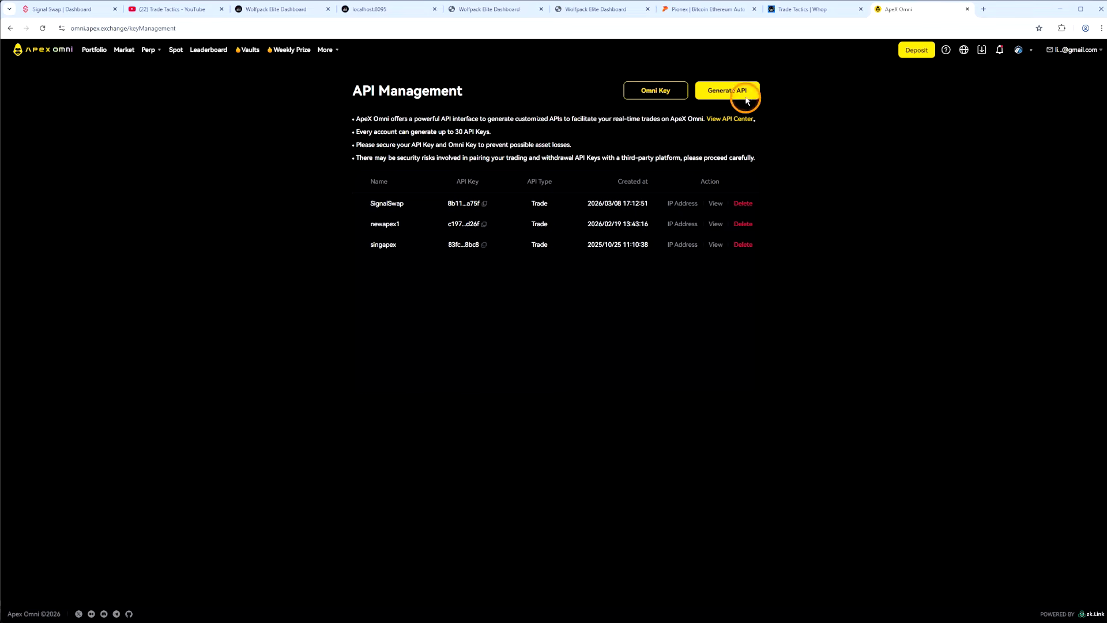
Step: Try to link the ApeX account with the L2 Private Key left blank, and open and close the ApeX referral page
click(664, 90)
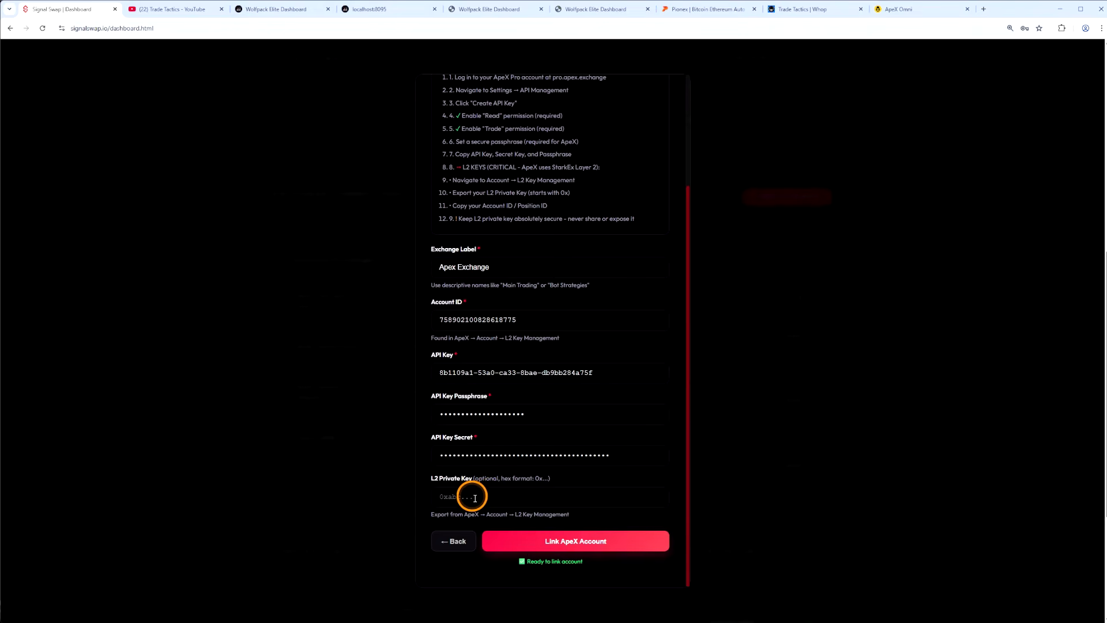
click(561, 547)
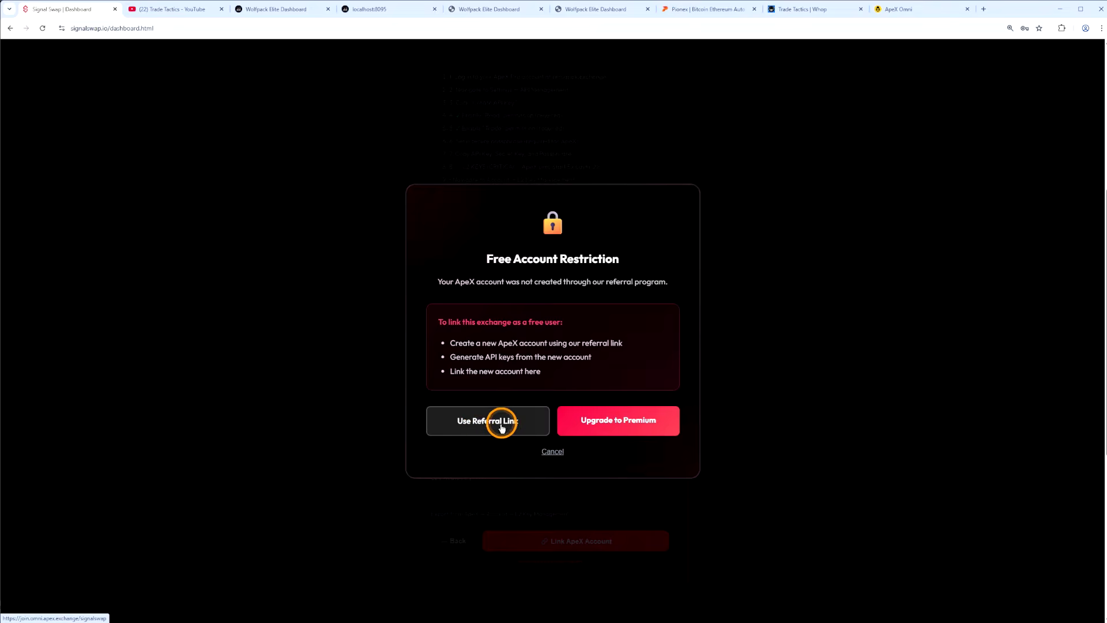
click(495, 422)
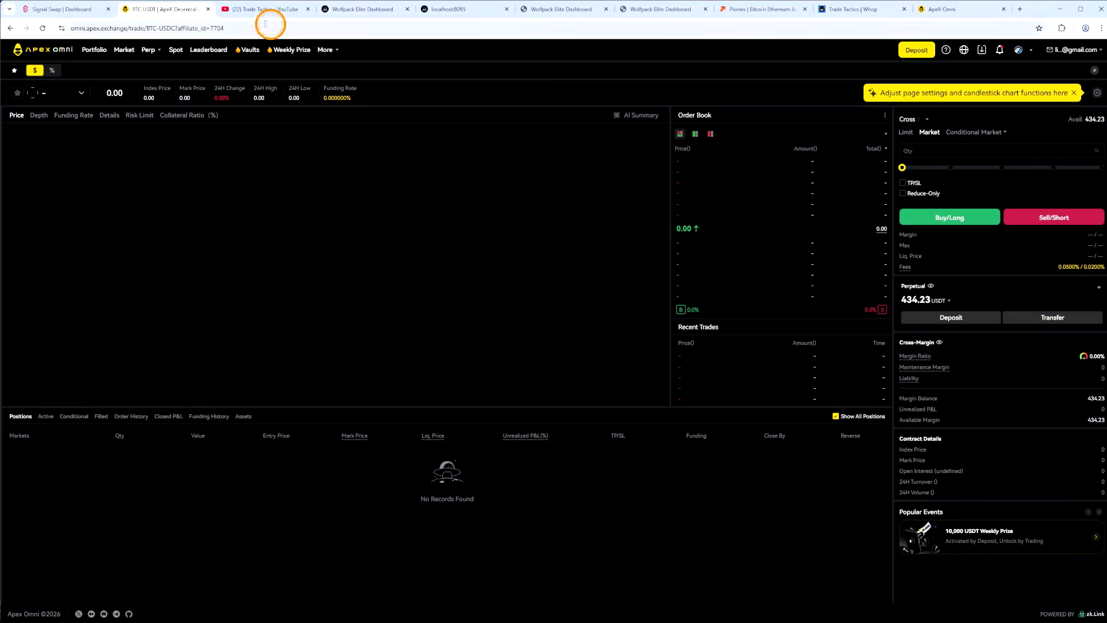
click(208, 9)
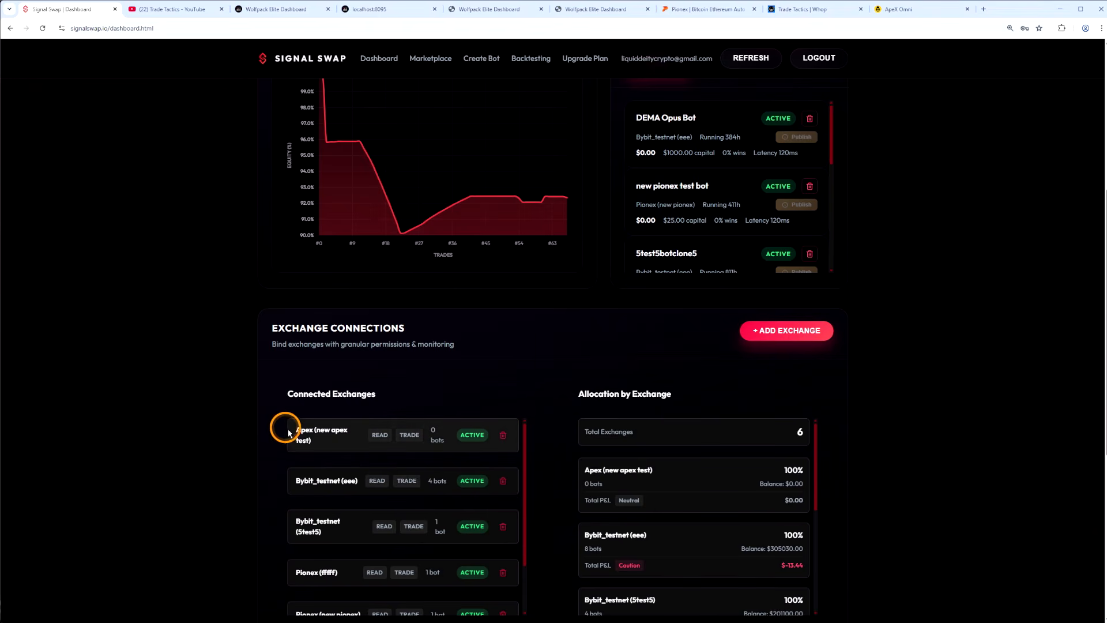
Step: Start a new trading bot named Wolfpack Elite Sol 30m and assign it to the Apex (new apex test) exchange
drag(290, 433, 535, 444)
click(536, 386)
scroll(620, 433, up, 6)
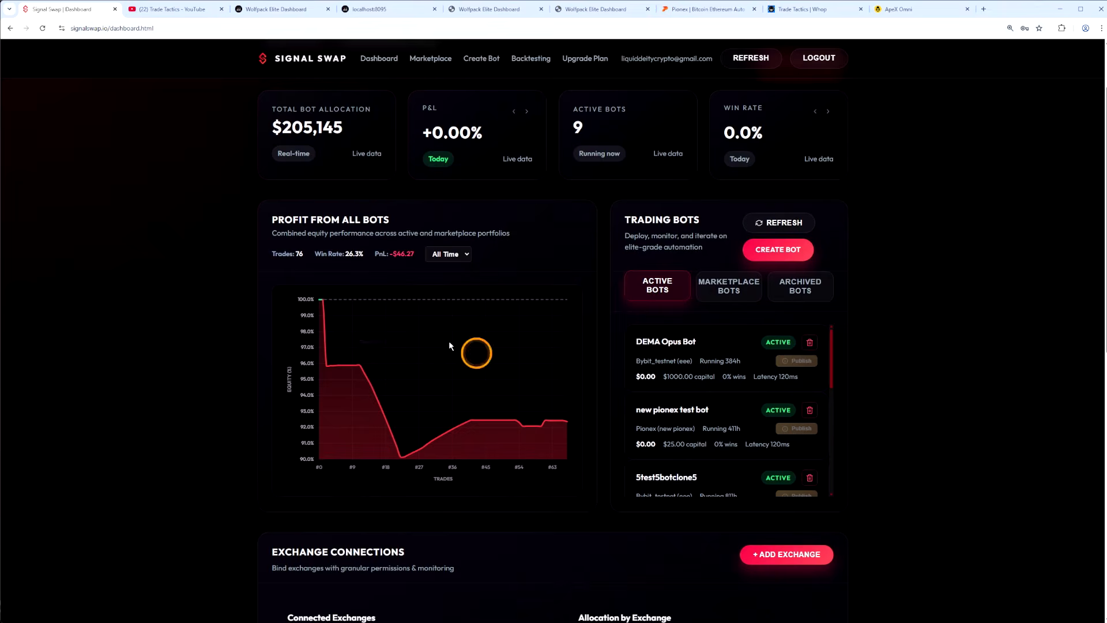
click(478, 60)
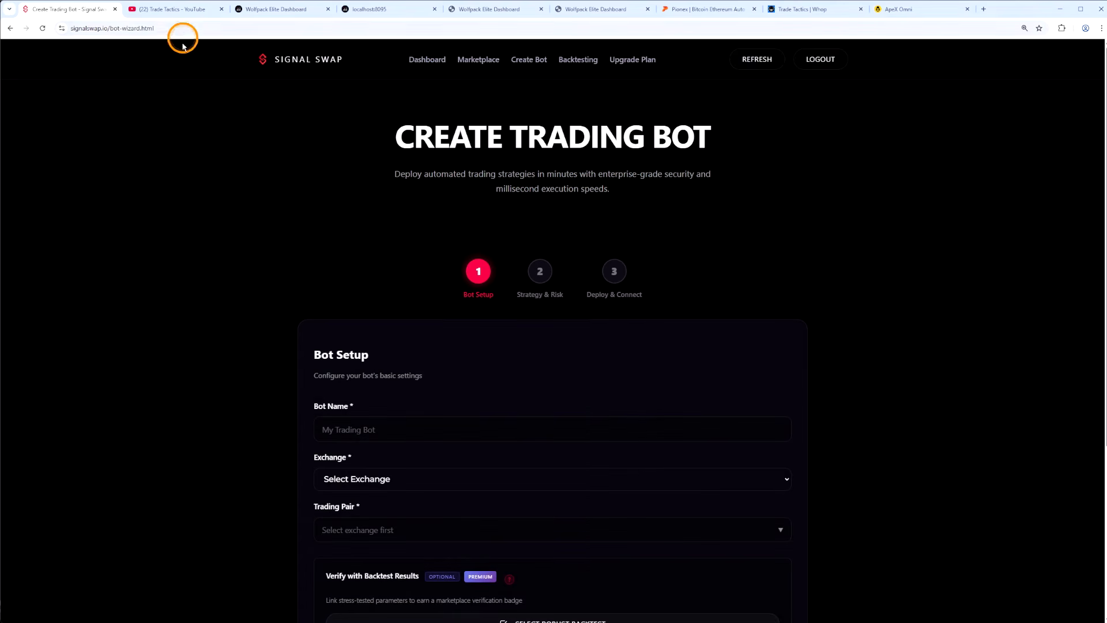
scroll(309, 301, down, 3)
click(339, 299)
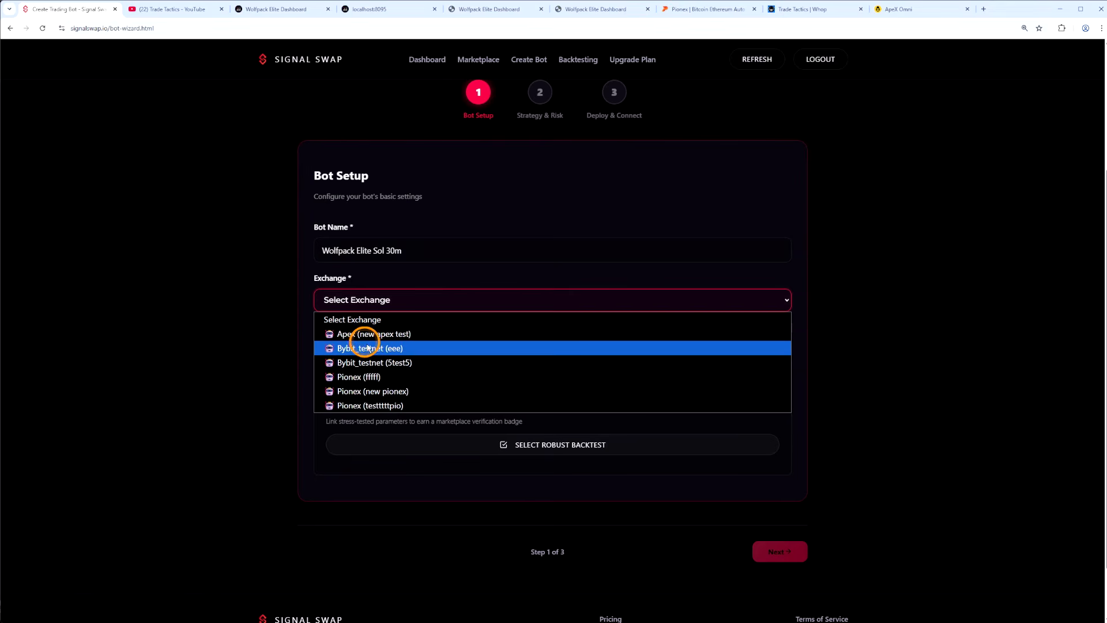
click(376, 334)
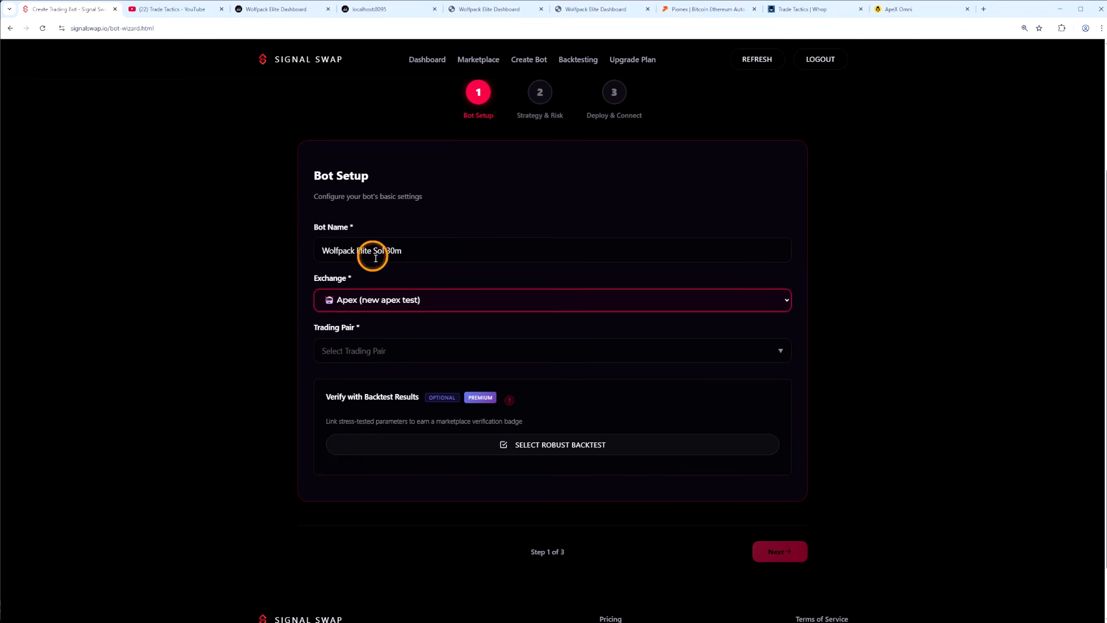
Step: Find SOL among the trading pairs and set the bot's pair to SOL/USDT (PERP)
click(377, 355)
text(sol)
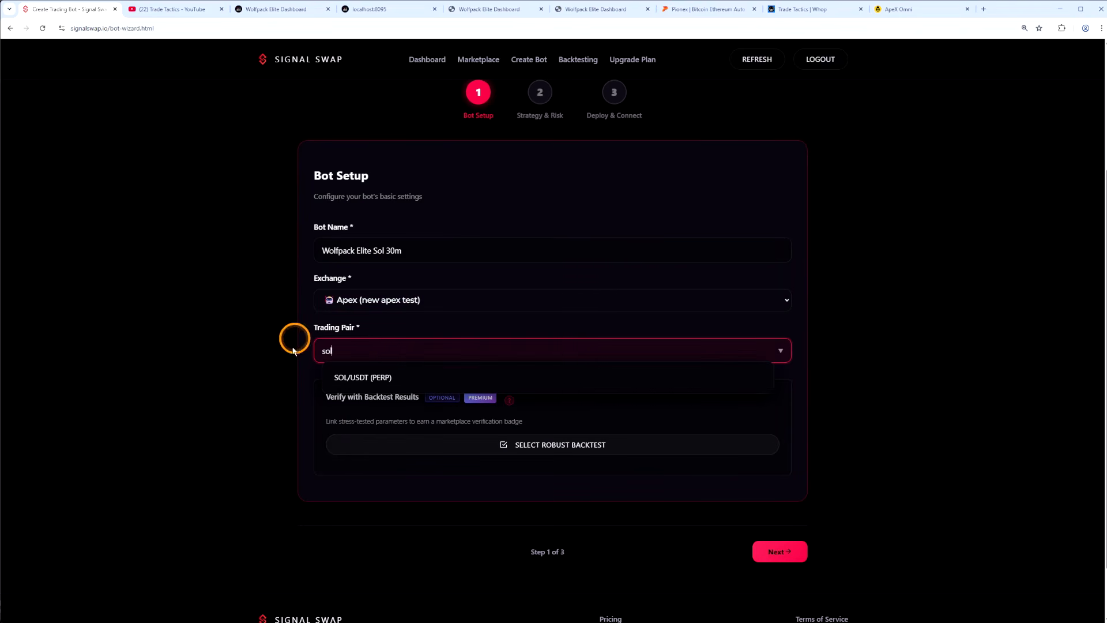
click(368, 379)
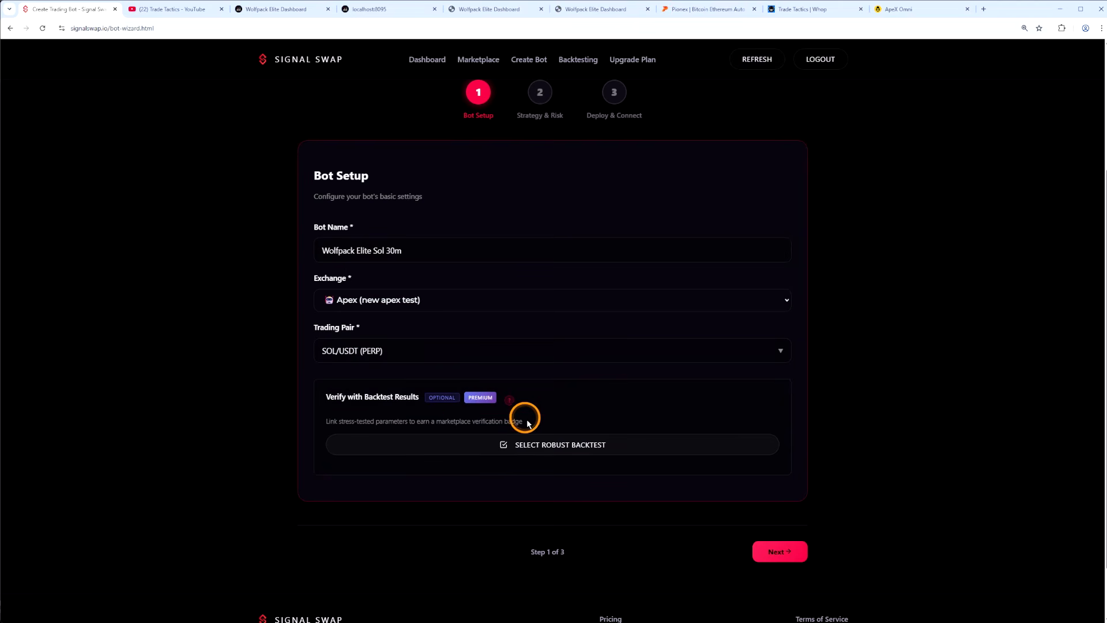
Step: Review the Backtesting page's workflow and plan limits in a new tab, and switch to the SOLUSDT 1H Wolfpack Elite Dashboard
click(575, 63)
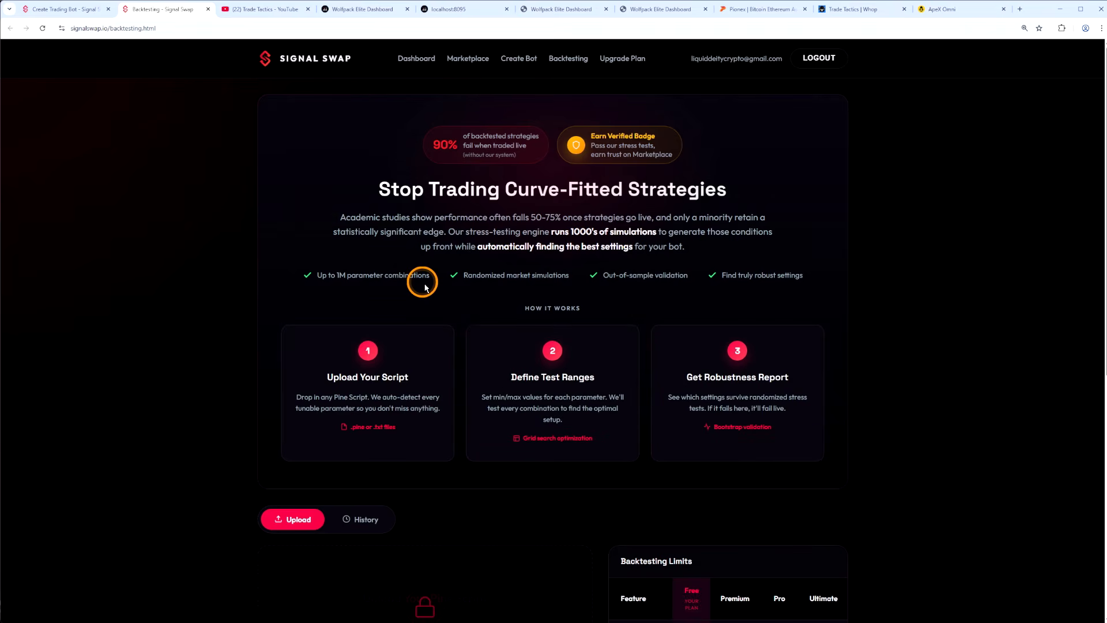
scroll(439, 289, down, 3)
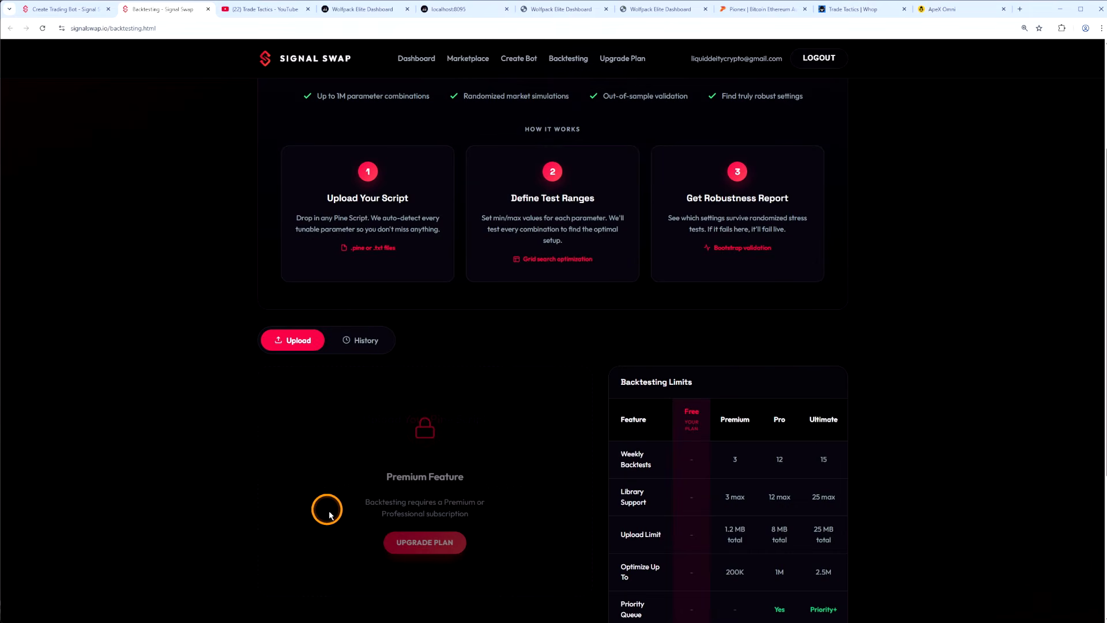
click(683, 9)
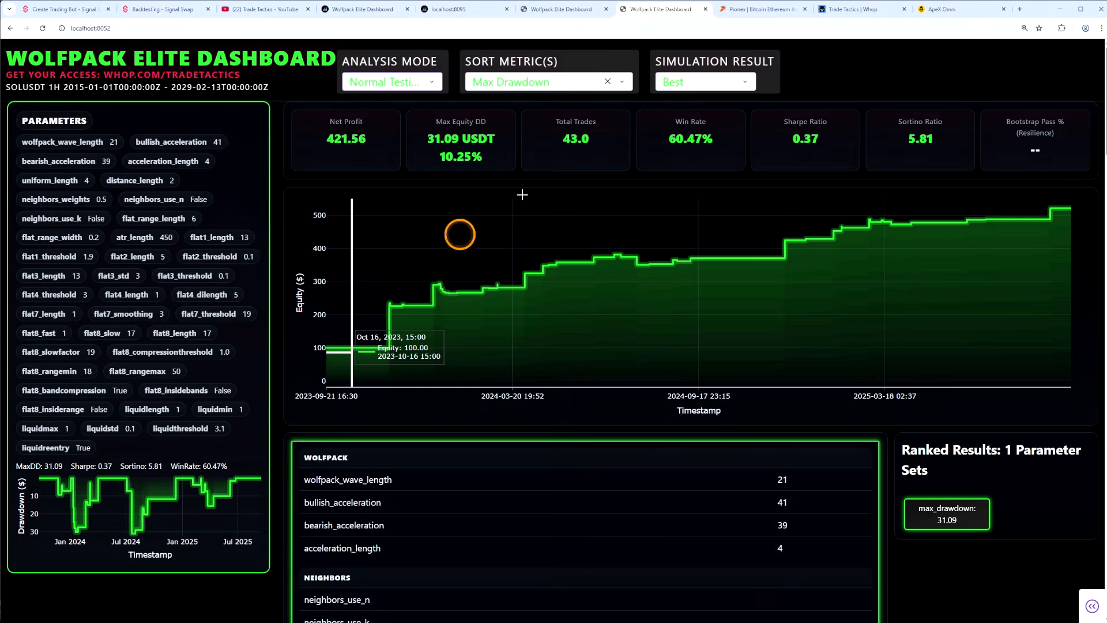
Step: Review the SOLUSDT 1h bootstrap equity charts, and open and close the bot's robust backtest selection in Signal Swap
click(481, 10)
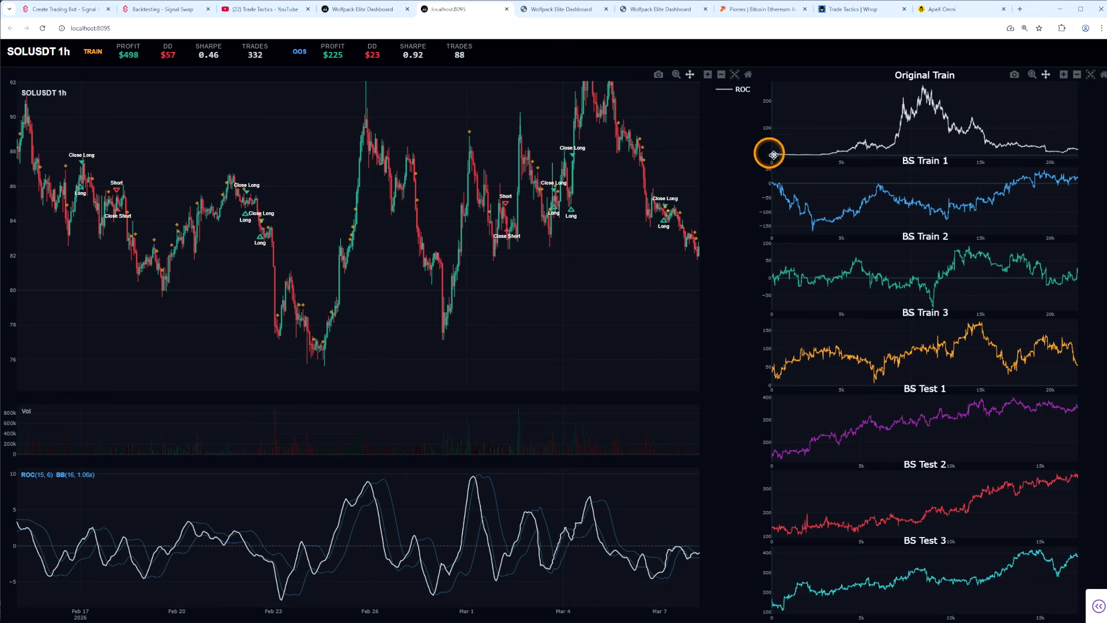
key(ctrl+1)
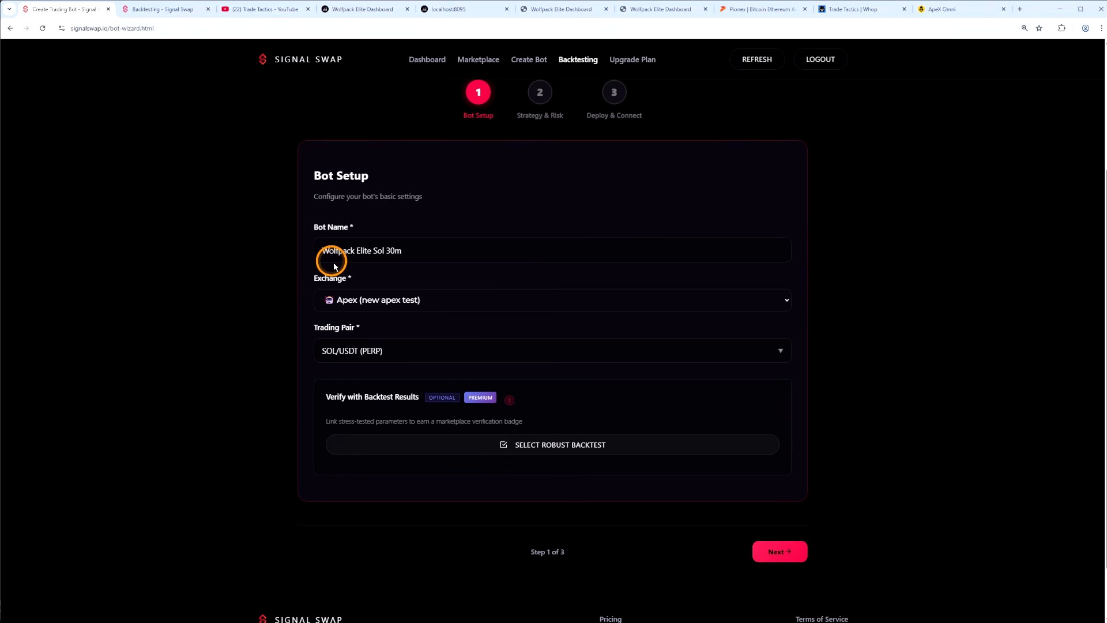
click(502, 447)
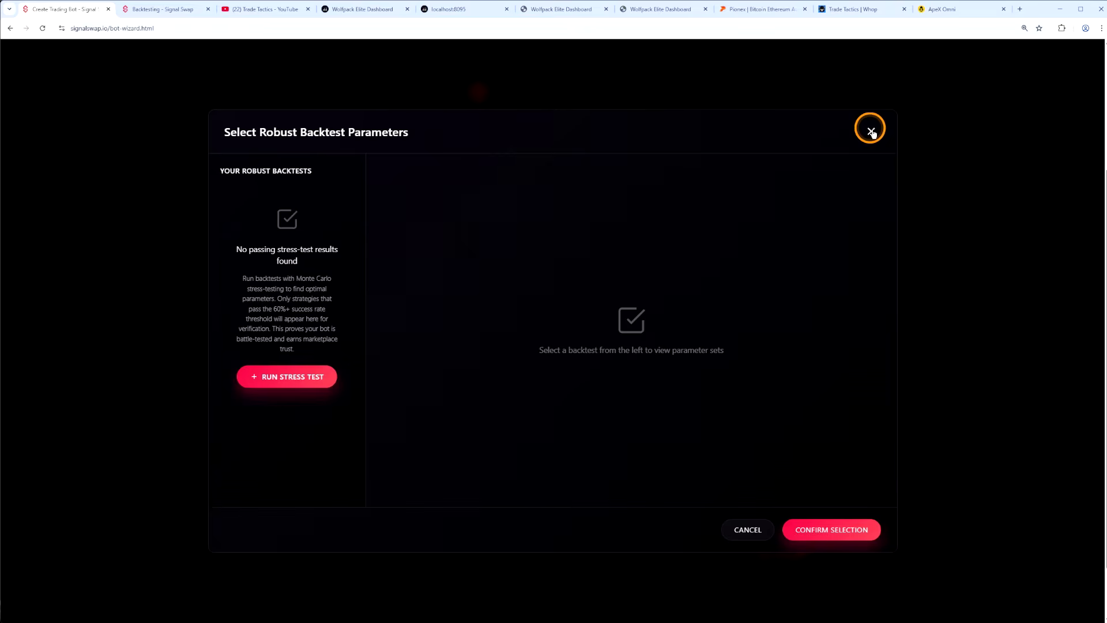
click(872, 132)
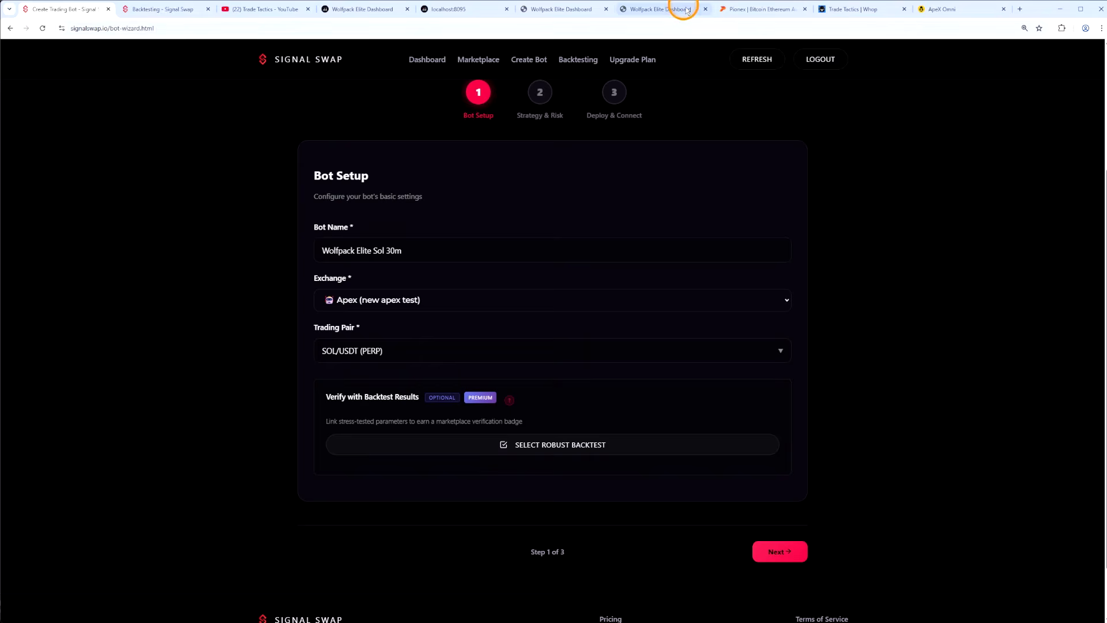
Step: Browse the Trade Tactics working-scripts channel in Discord and its [IMBA] lance algo (strategy) post
click(663, 9)
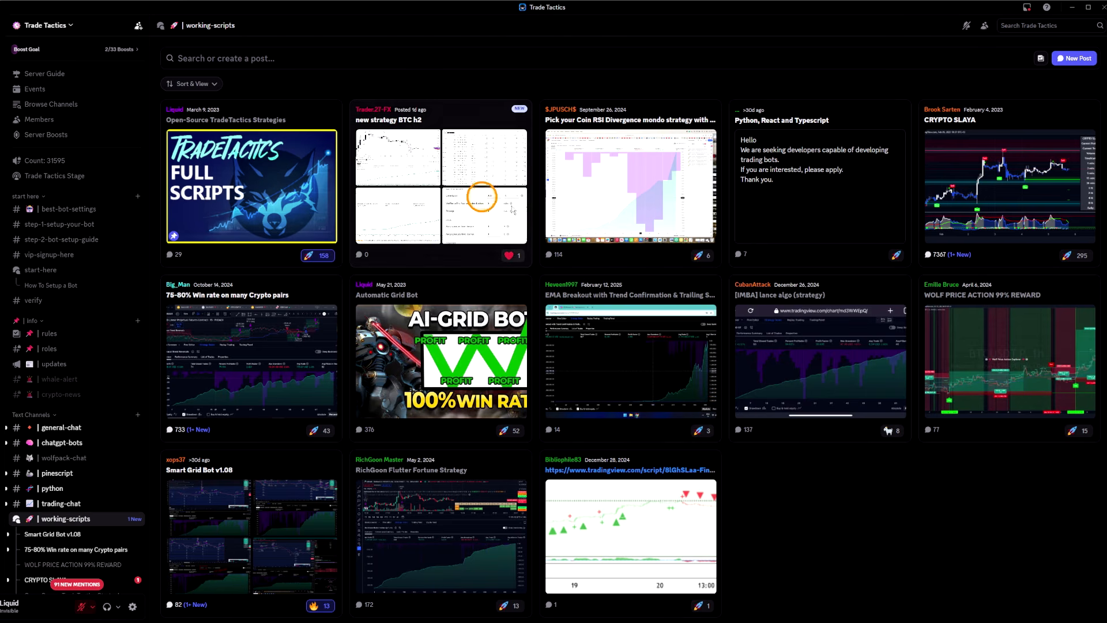
click(822, 369)
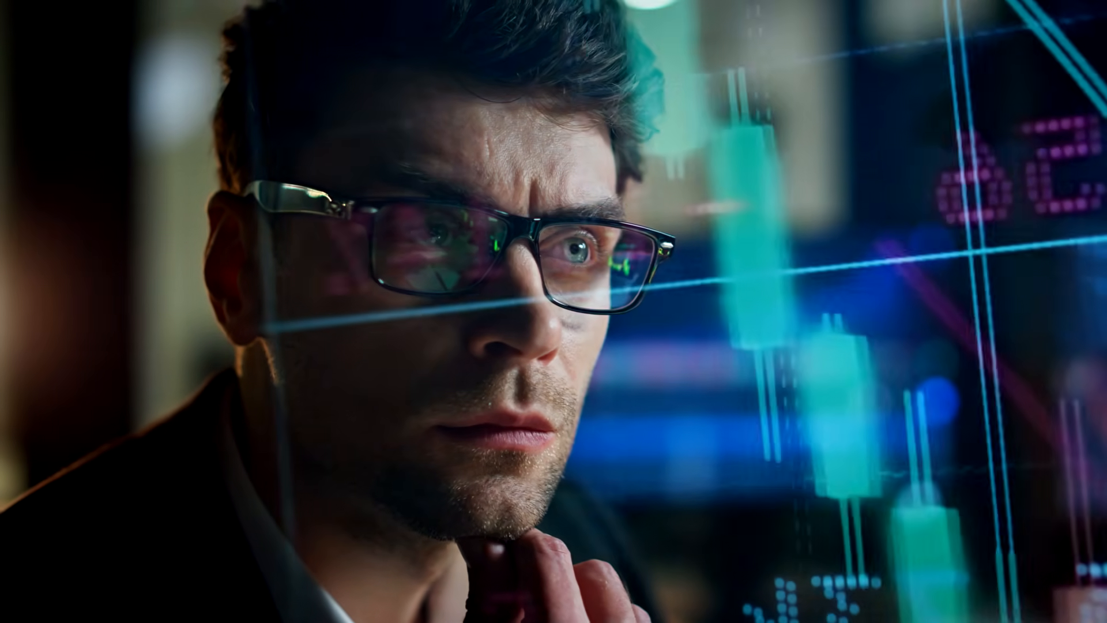
scroll(699, 287, down, 10)
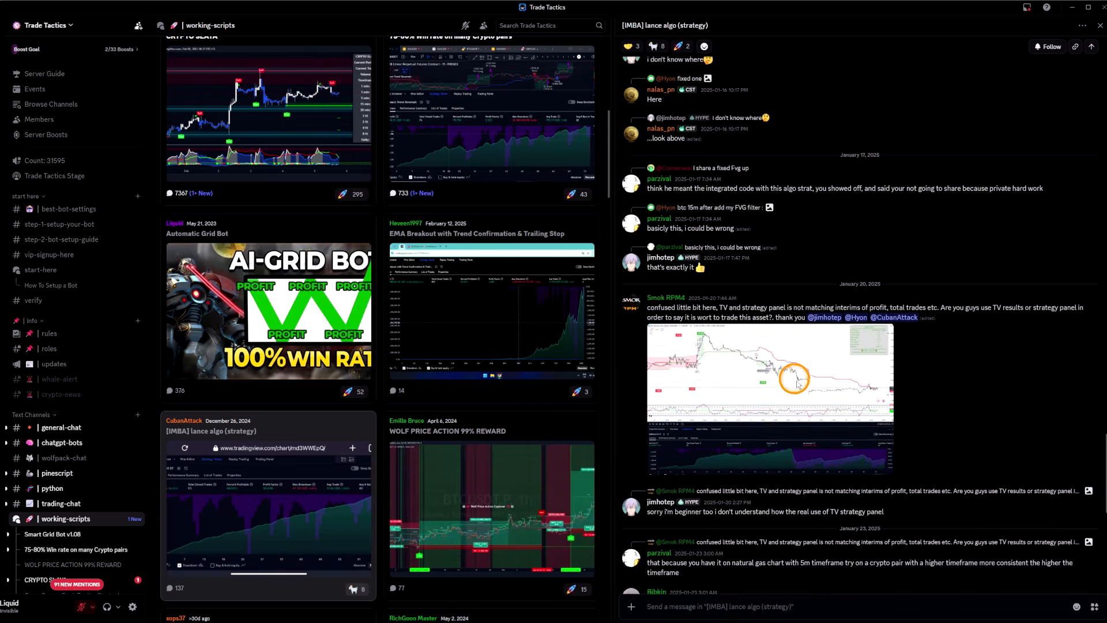
key(Escape)
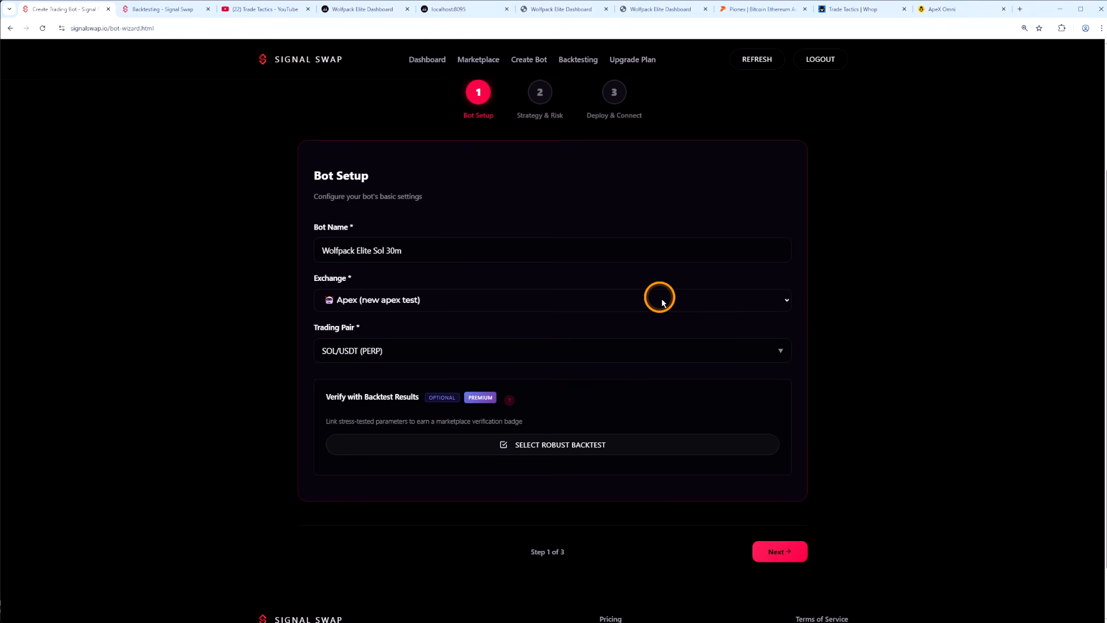
Step: Advance the bot to Strategy & Risk with a $1000 bot balance, a $1000 position size and Percent of Equity position sizing
drag(322, 397, 416, 407)
click(410, 404)
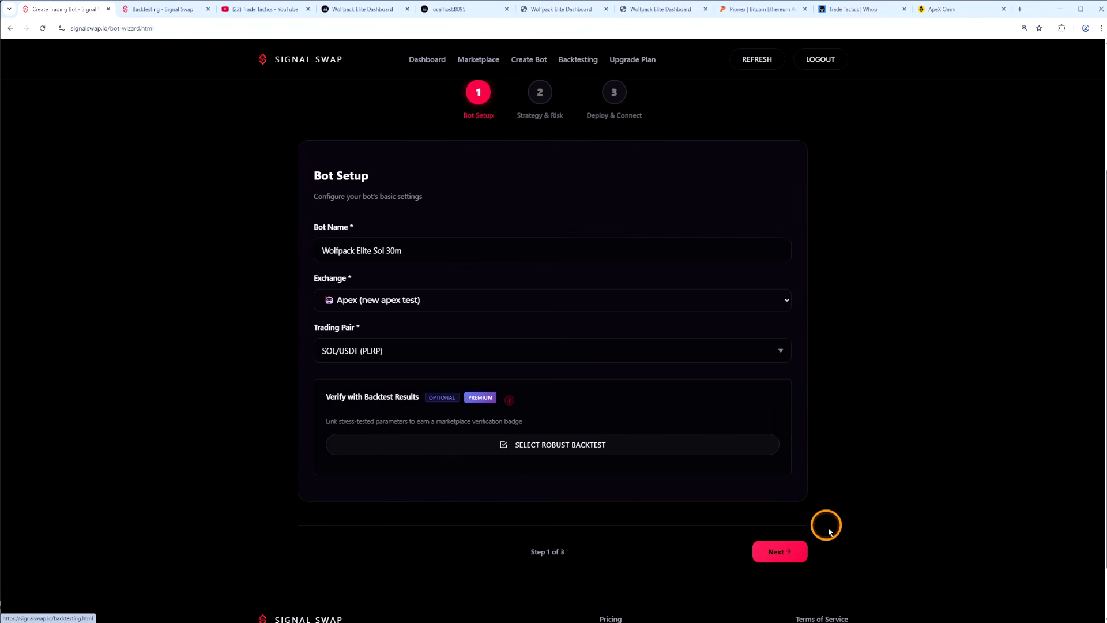
click(780, 552)
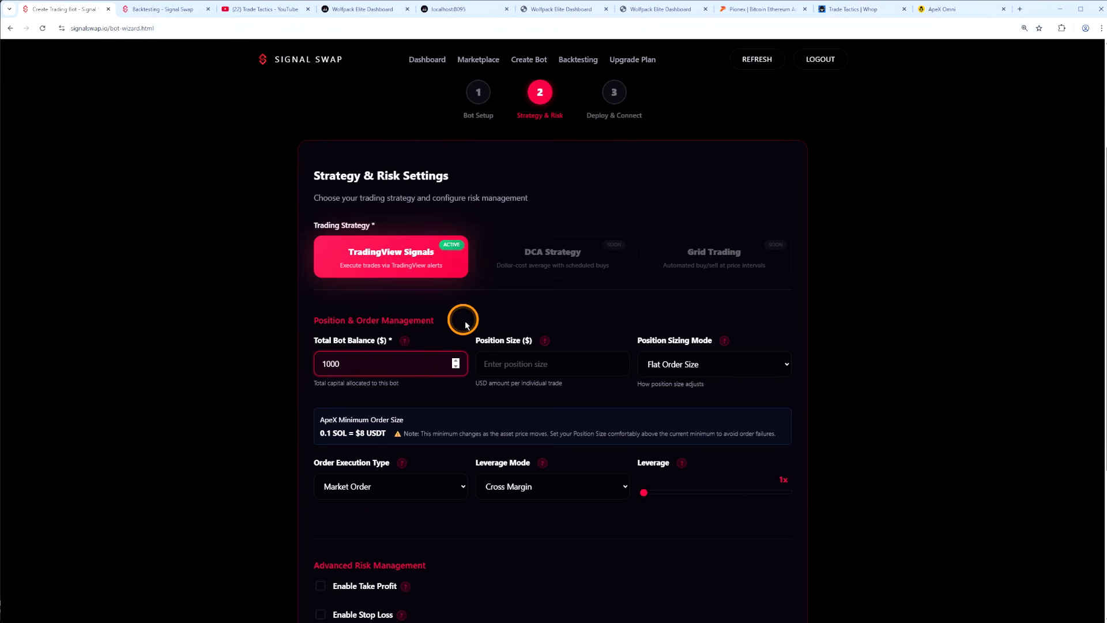
key(Tab)
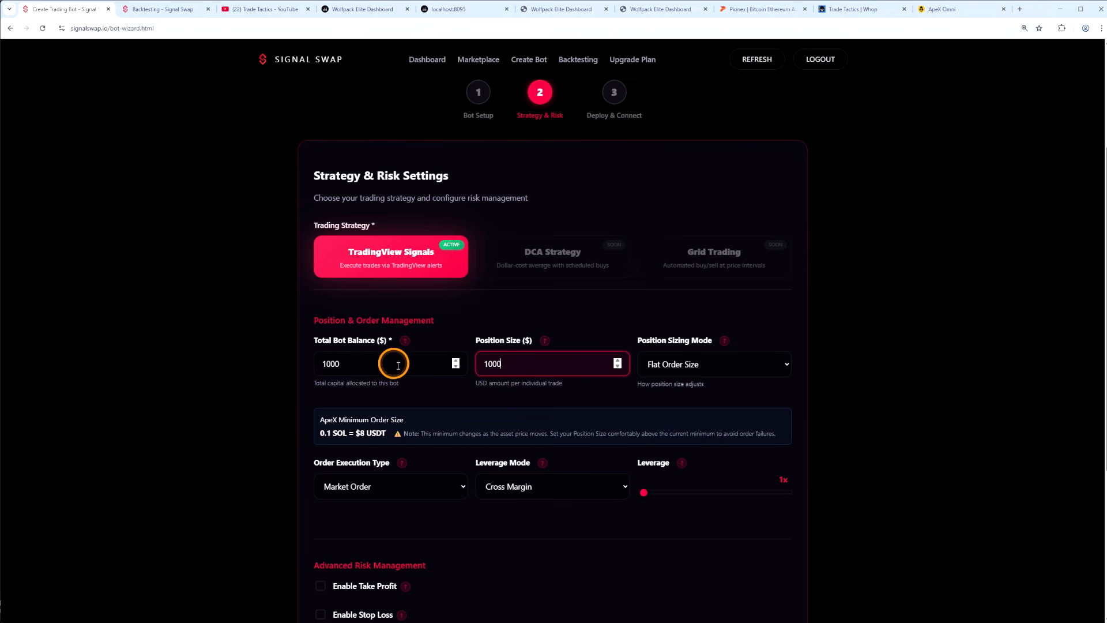
click(669, 367)
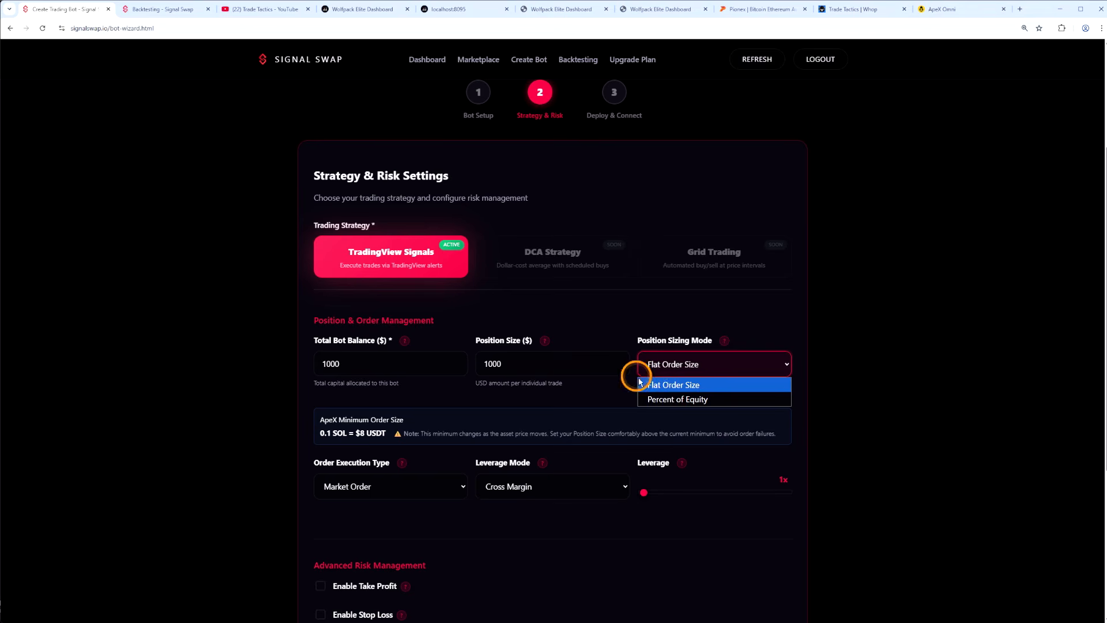
click(692, 400)
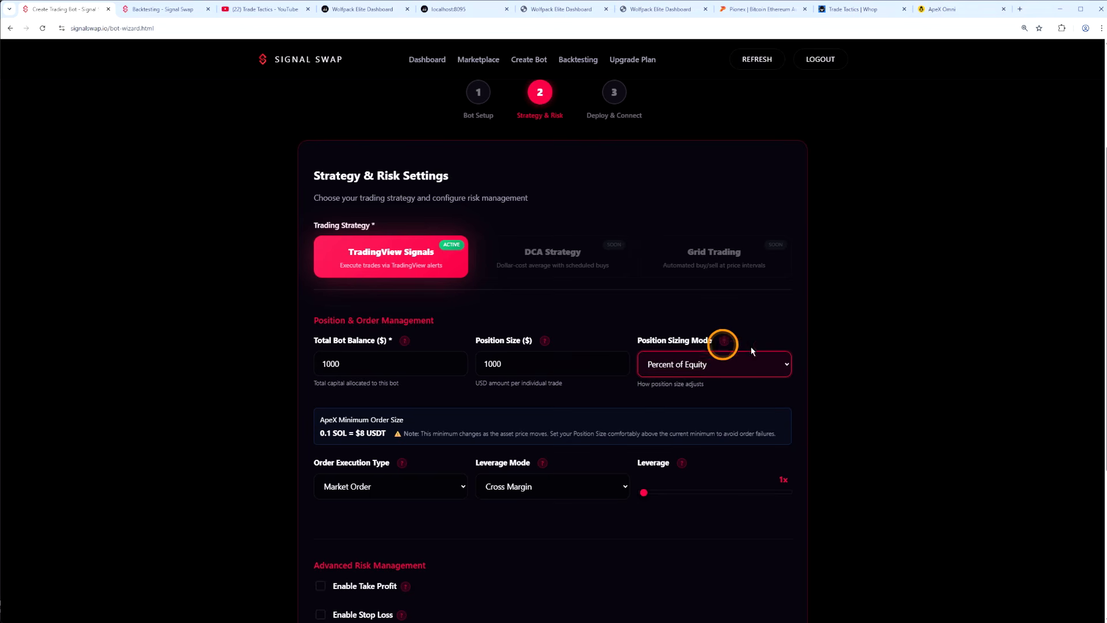
Step: Review the bot's order execution type choices along with its leverage mode and leverage settings
scroll(849, 290, down, 2)
click(346, 352)
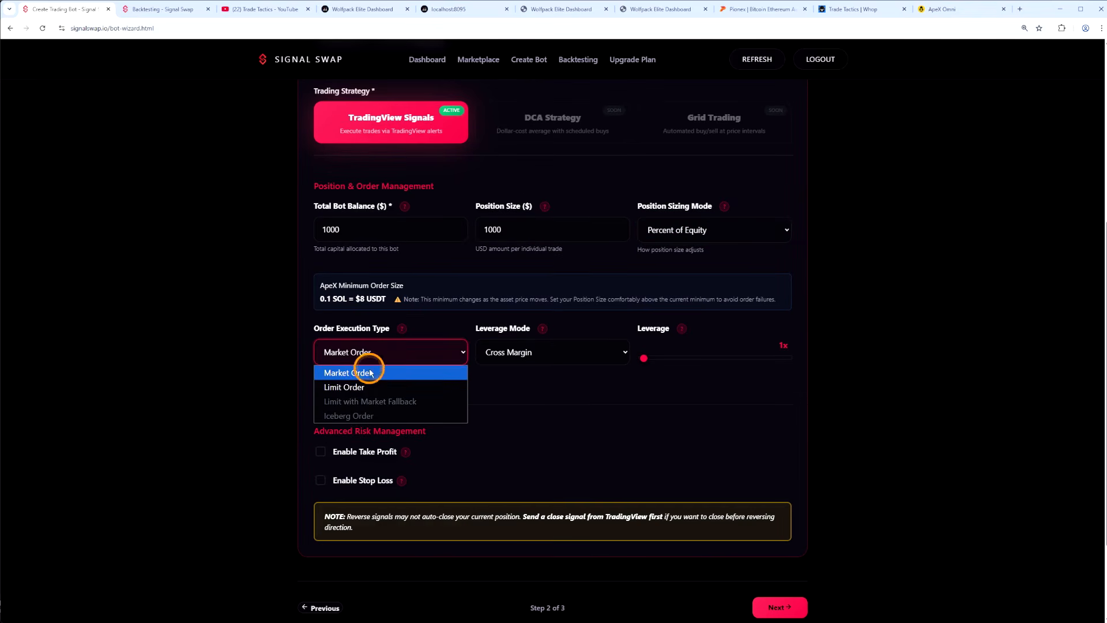
click(256, 365)
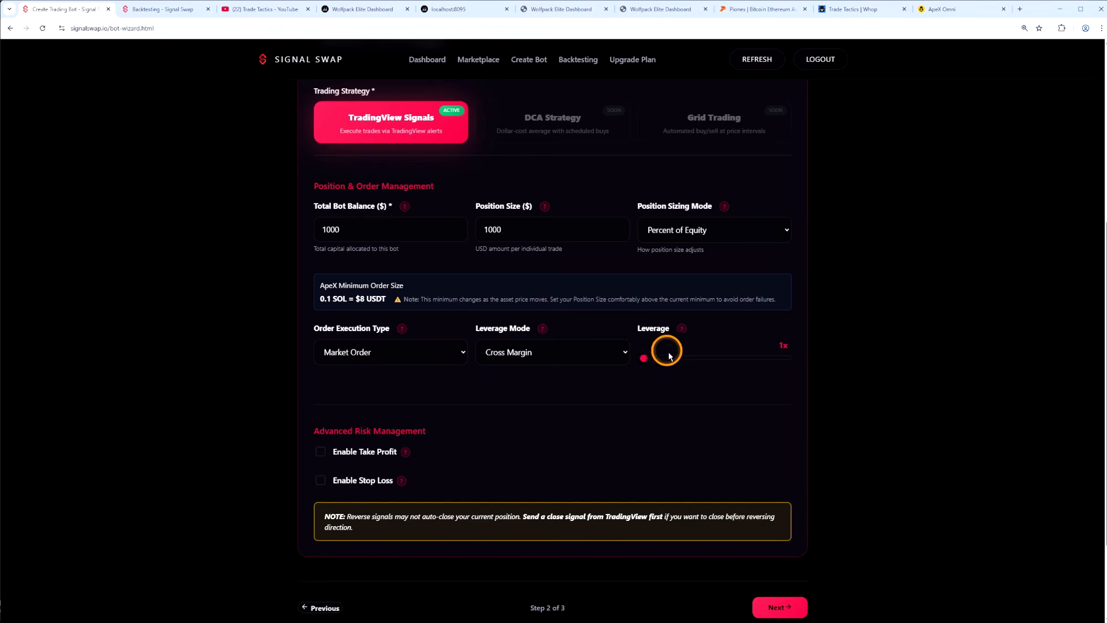
click(644, 358)
click(524, 352)
scroll(338, 381, down, 1)
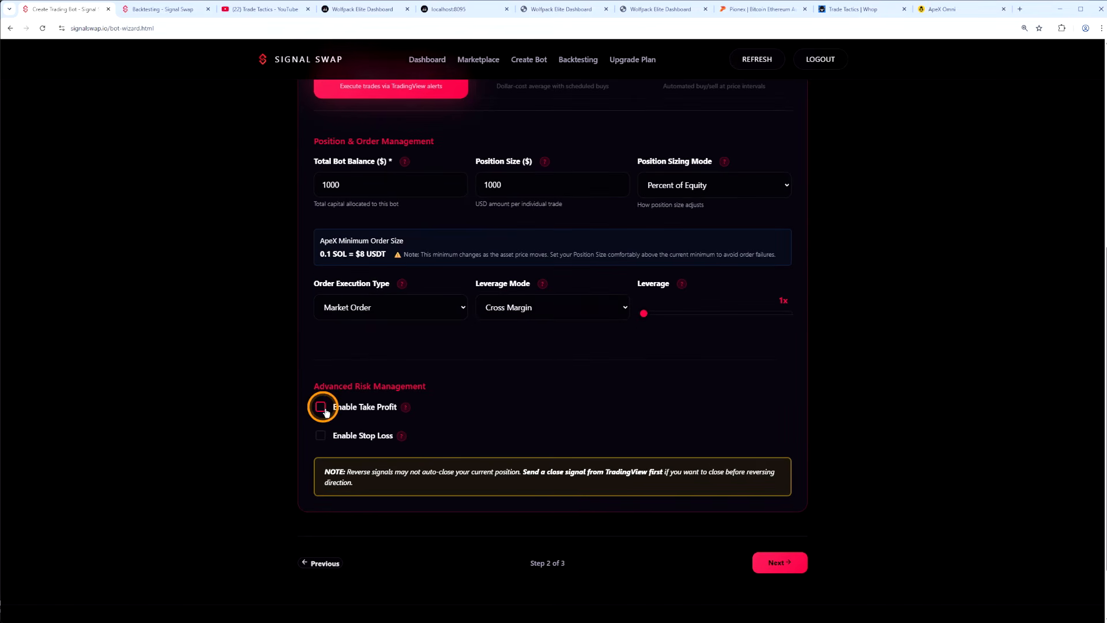
Step: Enable stop loss and take profit to view their options, and disable both
click(321, 436)
click(321, 407)
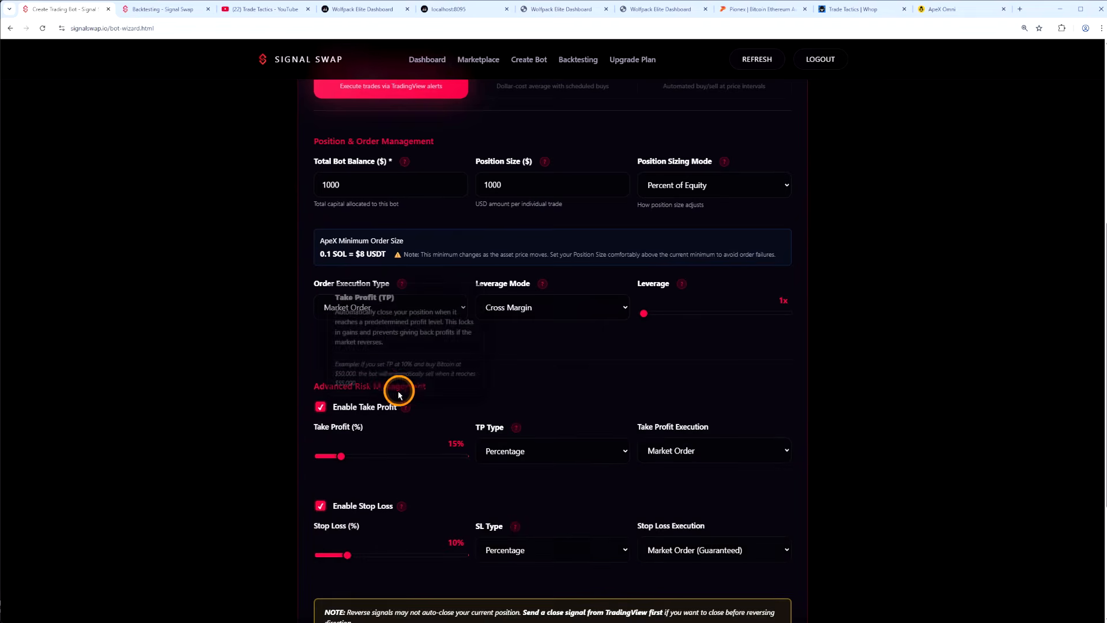
scroll(452, 341, down, 2)
click(321, 318)
click(320, 347)
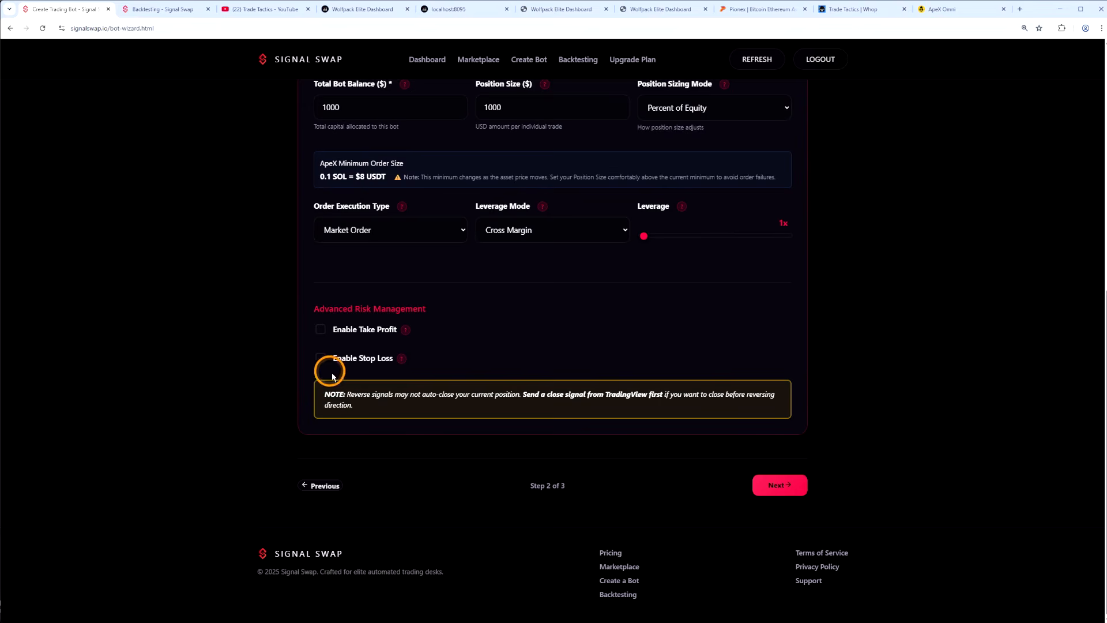
Step: Advance to Deploy & Connect, copy the bot's Alert Message JSON, and switch to TradingView
click(785, 484)
scroll(369, 363, down, 4)
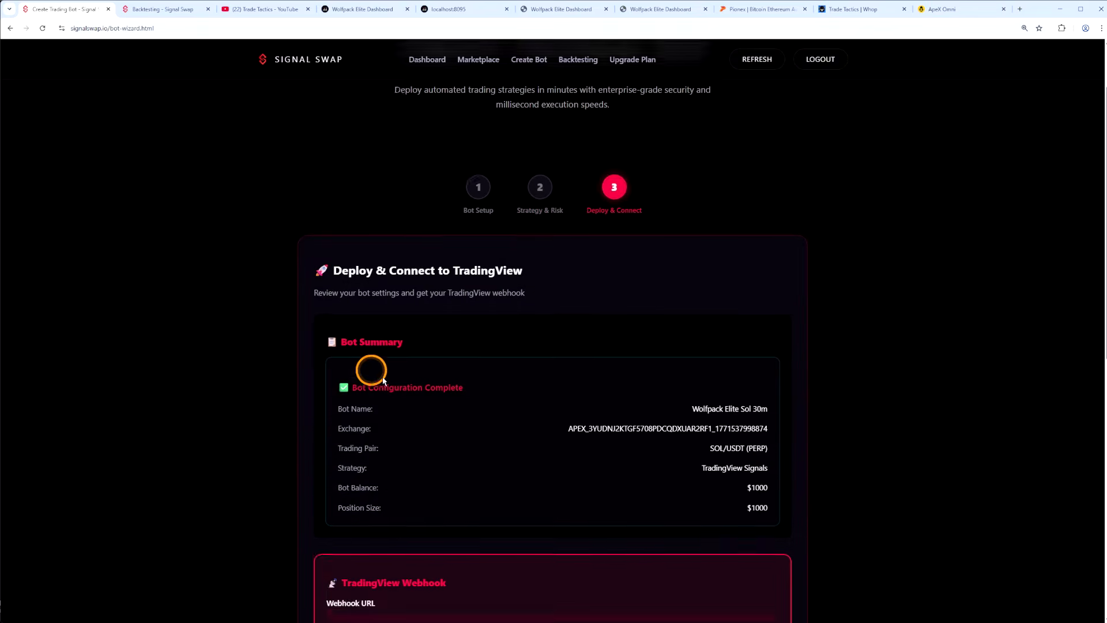
scroll(390, 375, down, 2)
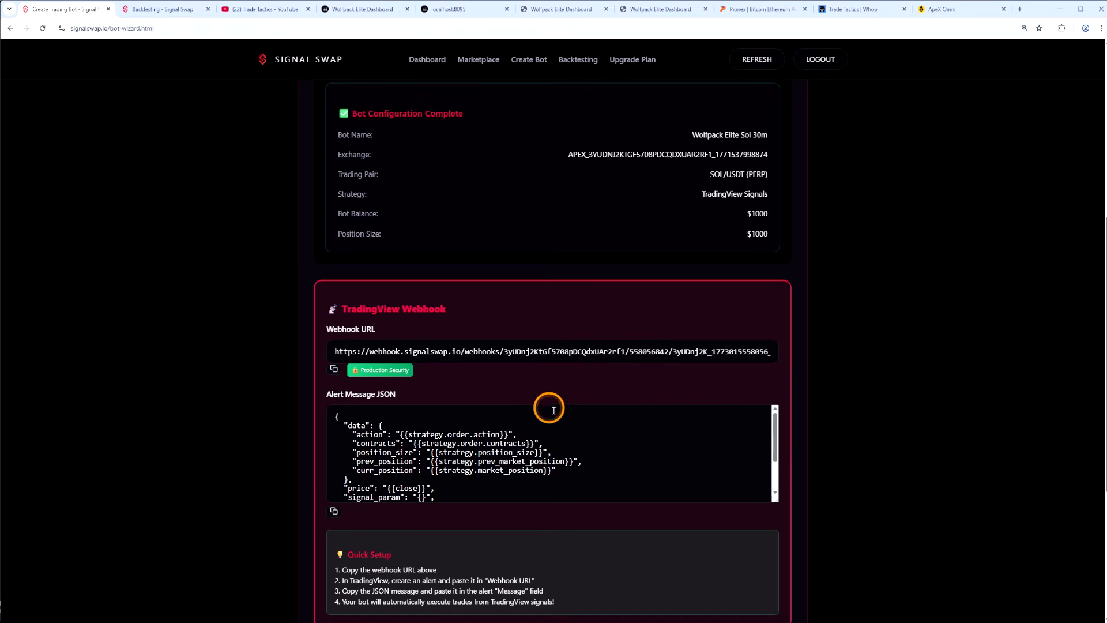
scroll(548, 410, down, 2)
click(334, 511)
scroll(402, 472, up, 1)
scroll(403, 473, up, 3)
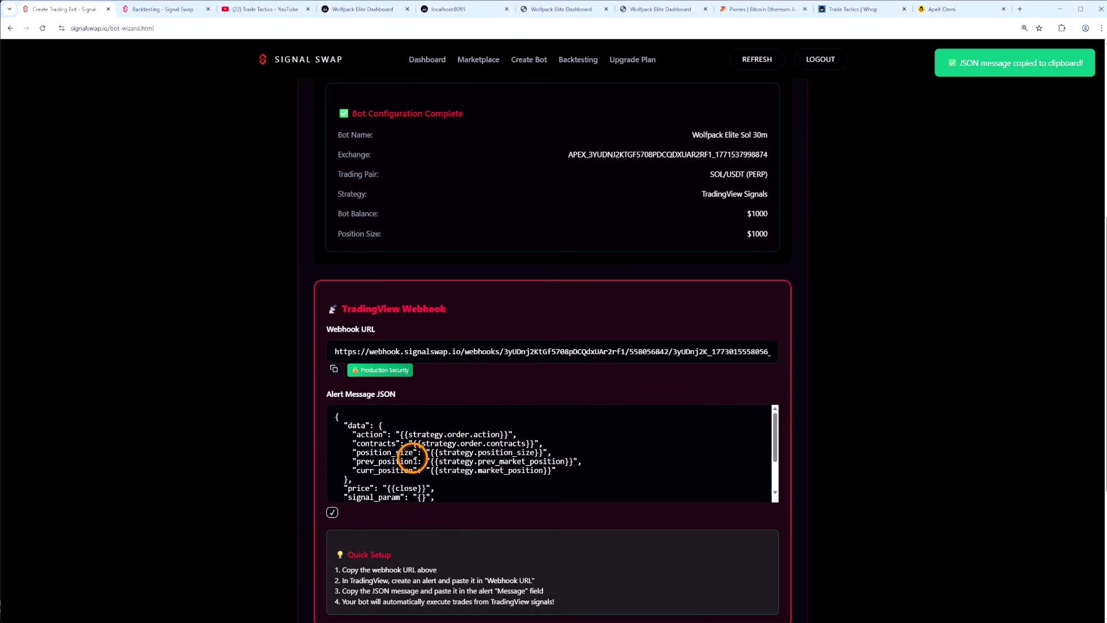
click(862, 622)
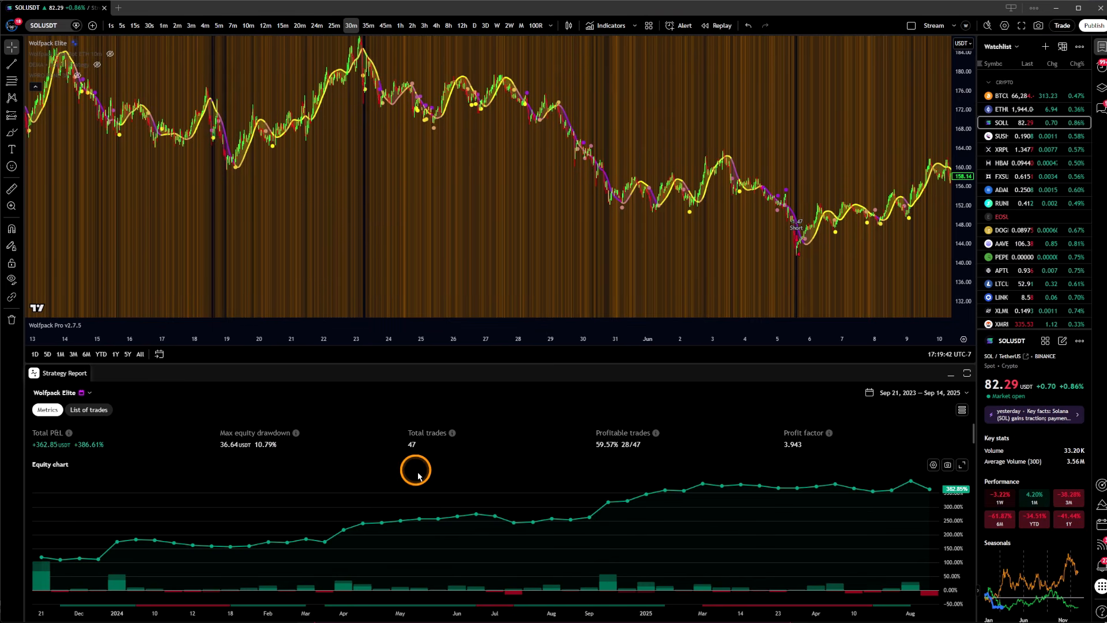
Step: Start a new alert on the SOLUSDT 30-minute chart with the Wolfpack Elite strategy as its condition
click(679, 25)
click(579, 270)
click(511, 293)
click(555, 294)
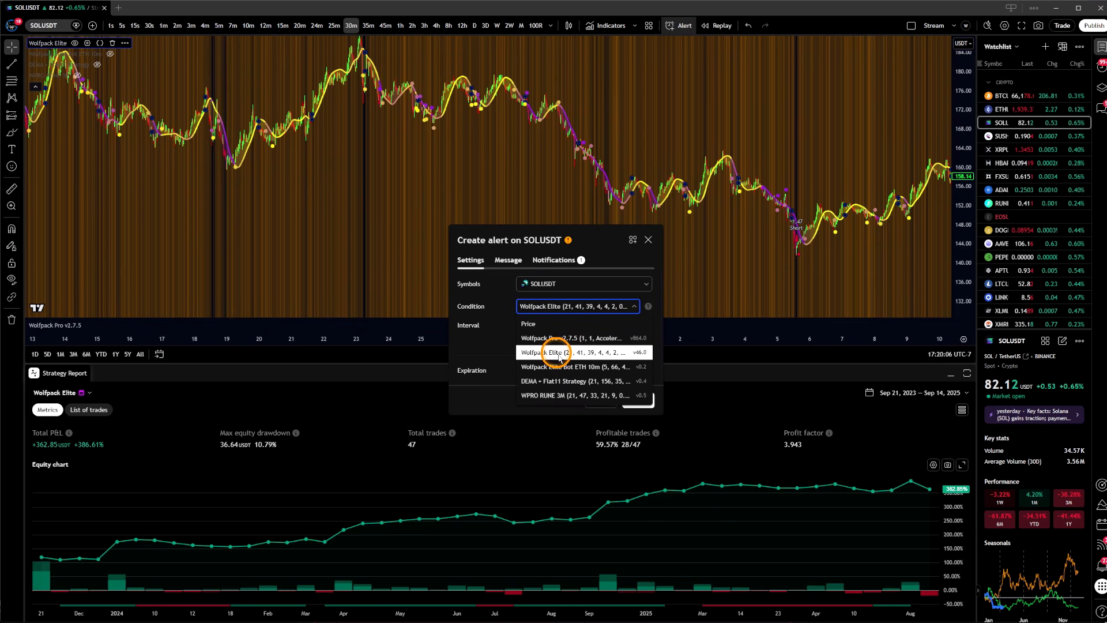
click(558, 354)
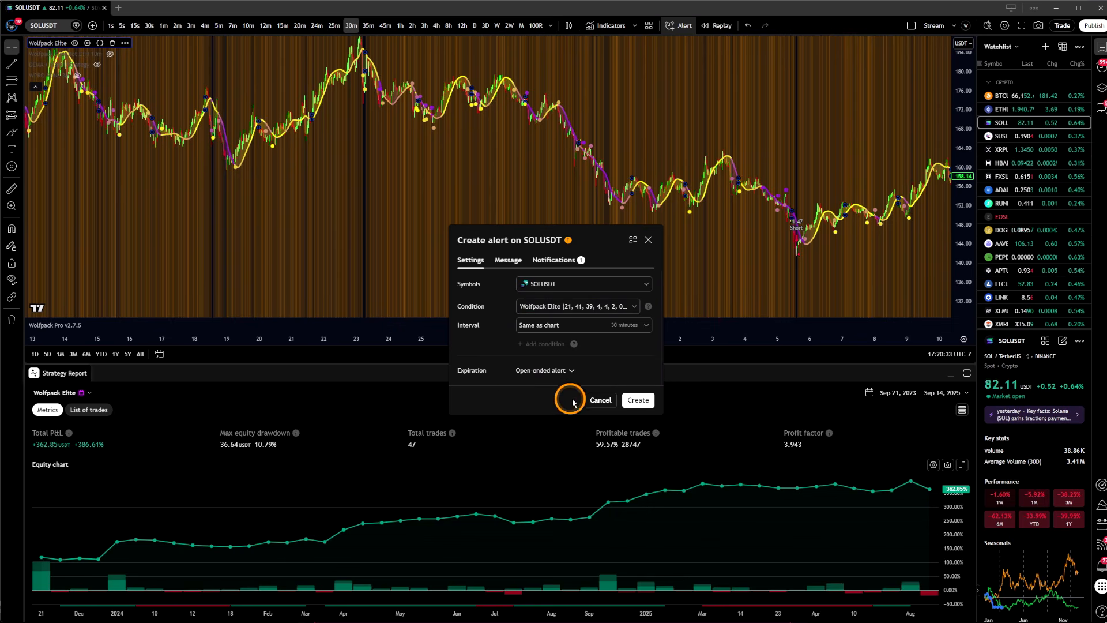
Step: Replace the alert's default message with the JSON message copied from Signal Swap
click(510, 260)
click(555, 327)
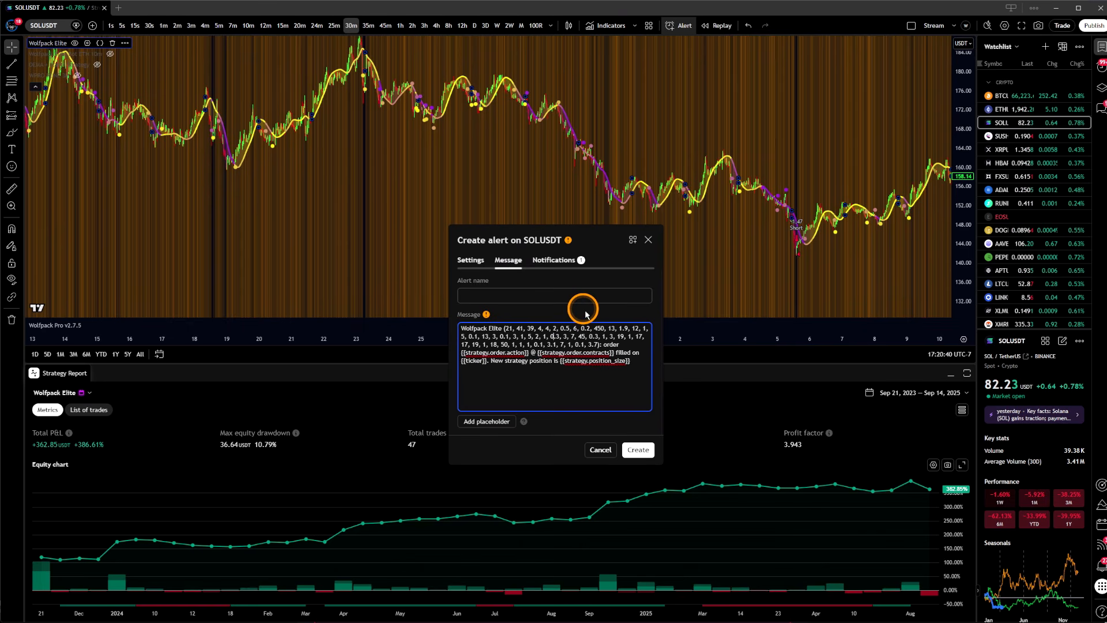
key(ctrl+a)
key(BackSpace)
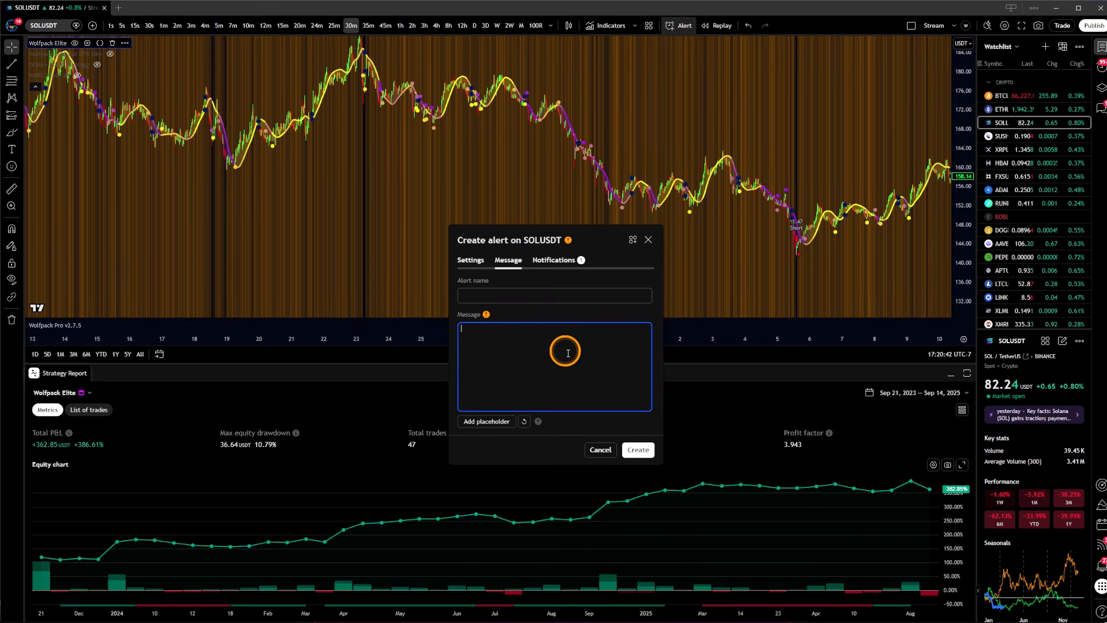
key(ctrl+v)
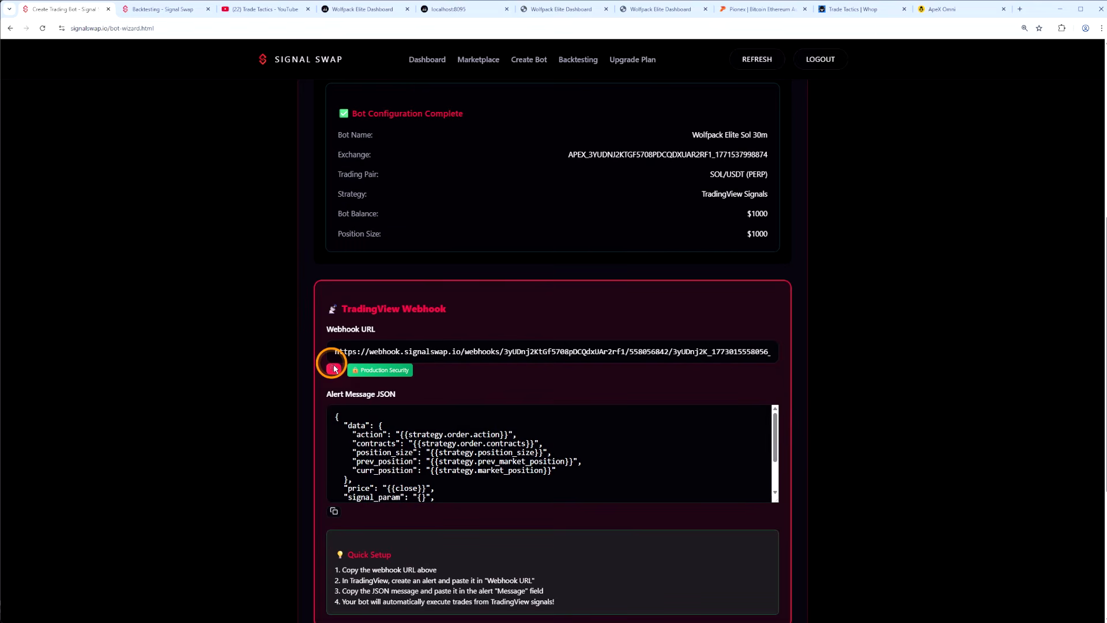
Step: Name the alert Wolfpack Elite SOL 30m and replace its webhook URL with the one copied from Signal Swap
click(334, 368)
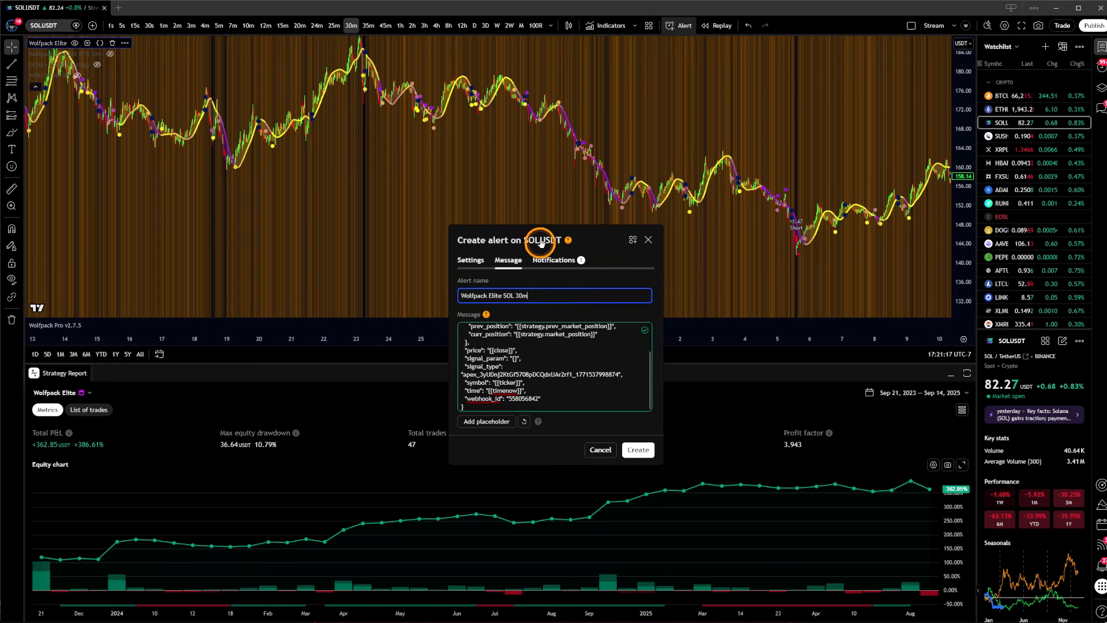
click(555, 259)
click(507, 412)
key(ctrl+a)
key(BackSpace)
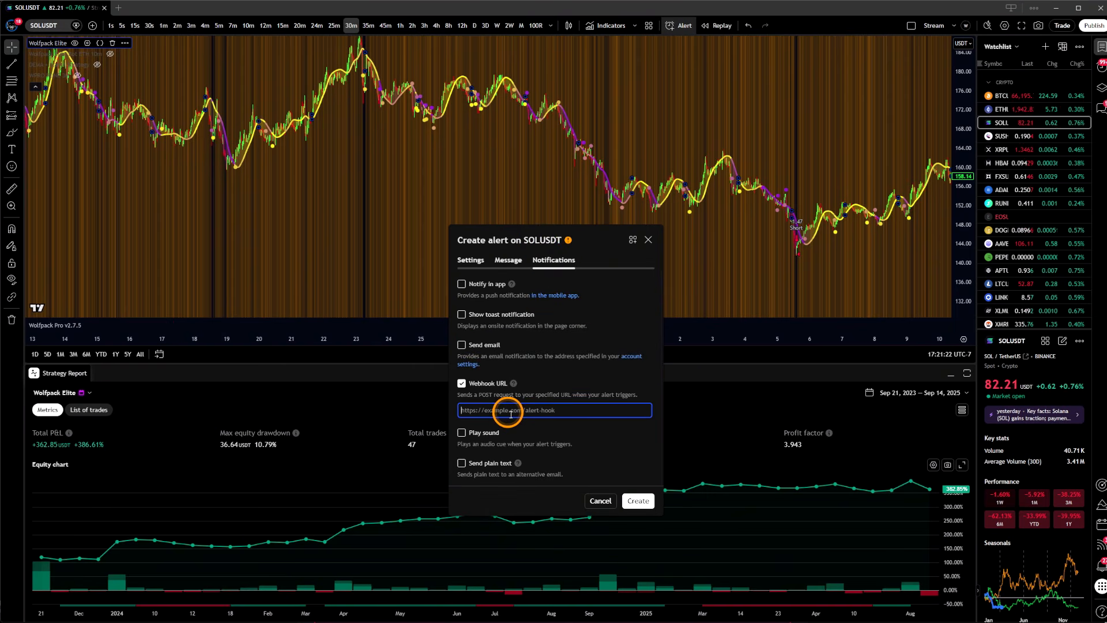
key(ctrl+v)
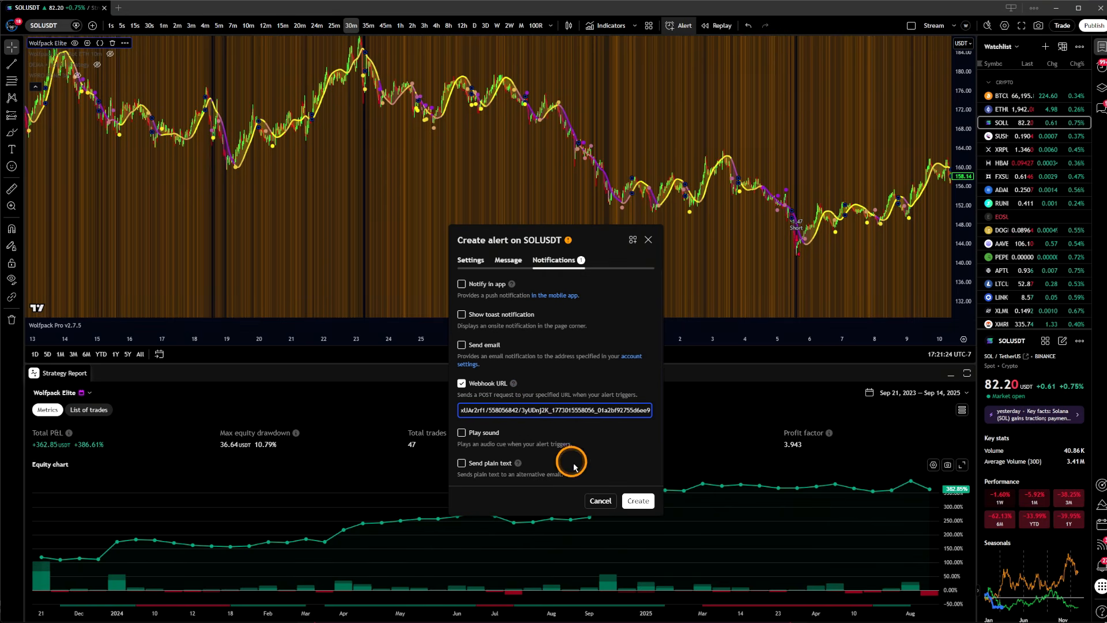
click(626, 444)
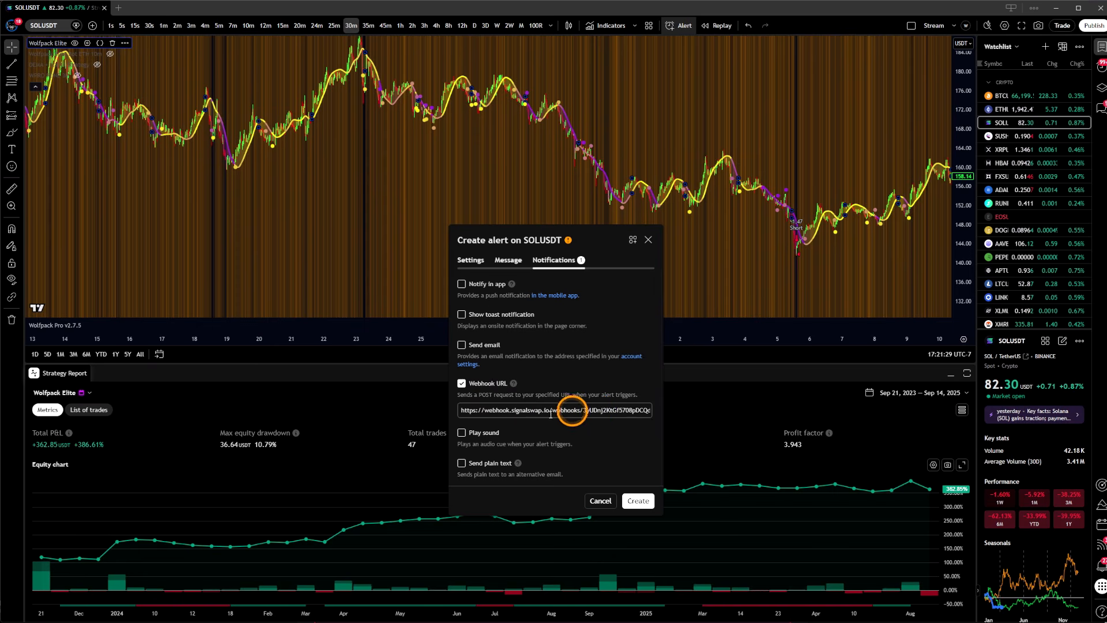
Step: Recheck the alert's message and webhook notification, and create the alert
click(505, 260)
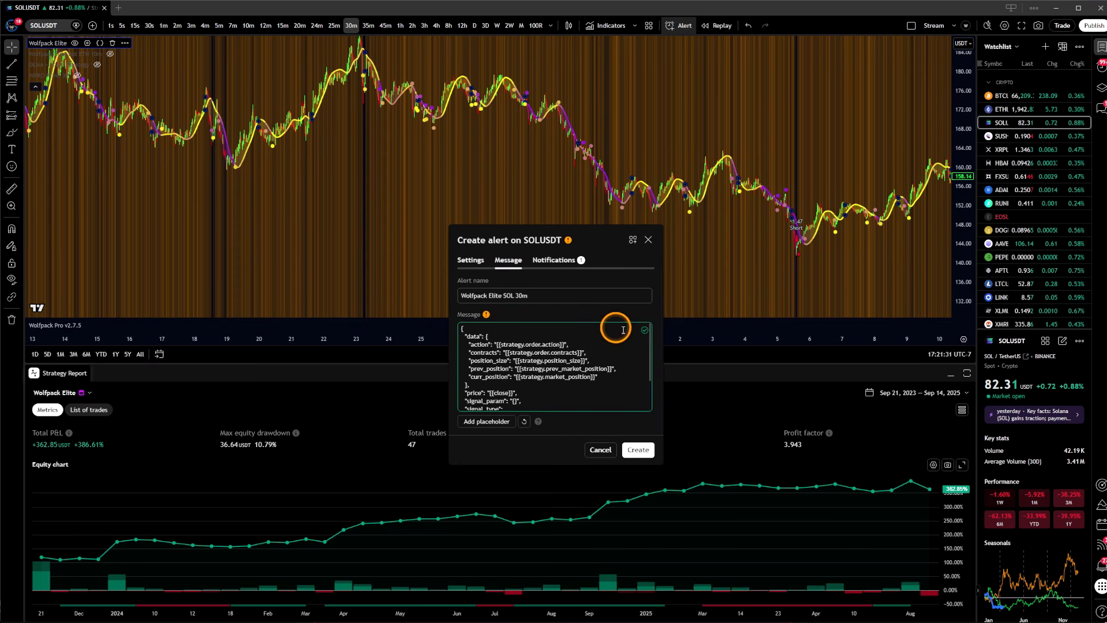
click(552, 260)
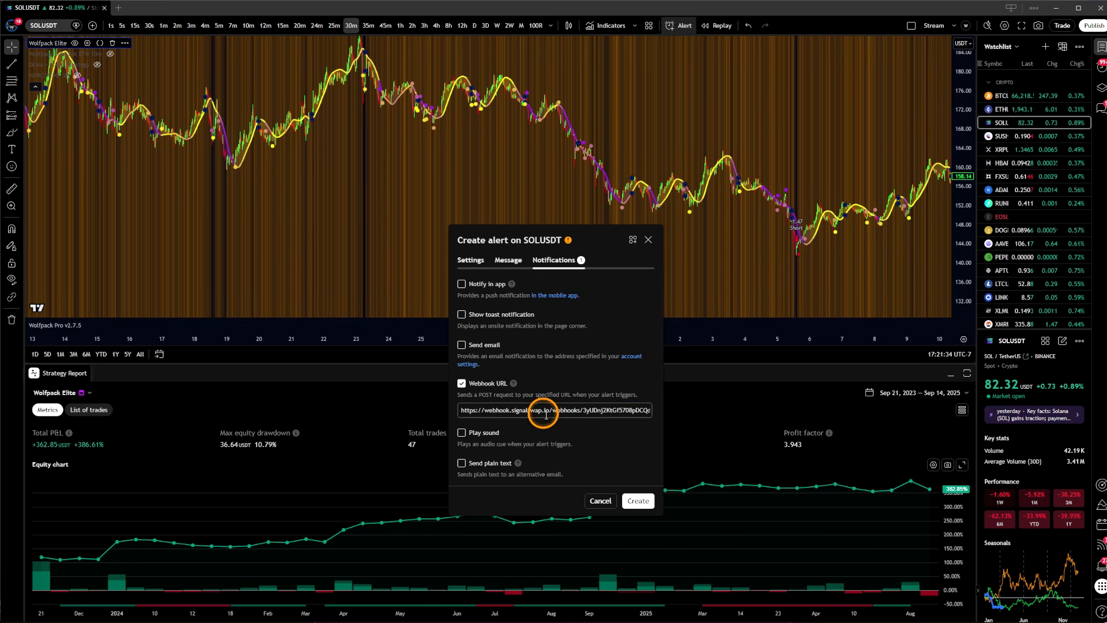
click(638, 501)
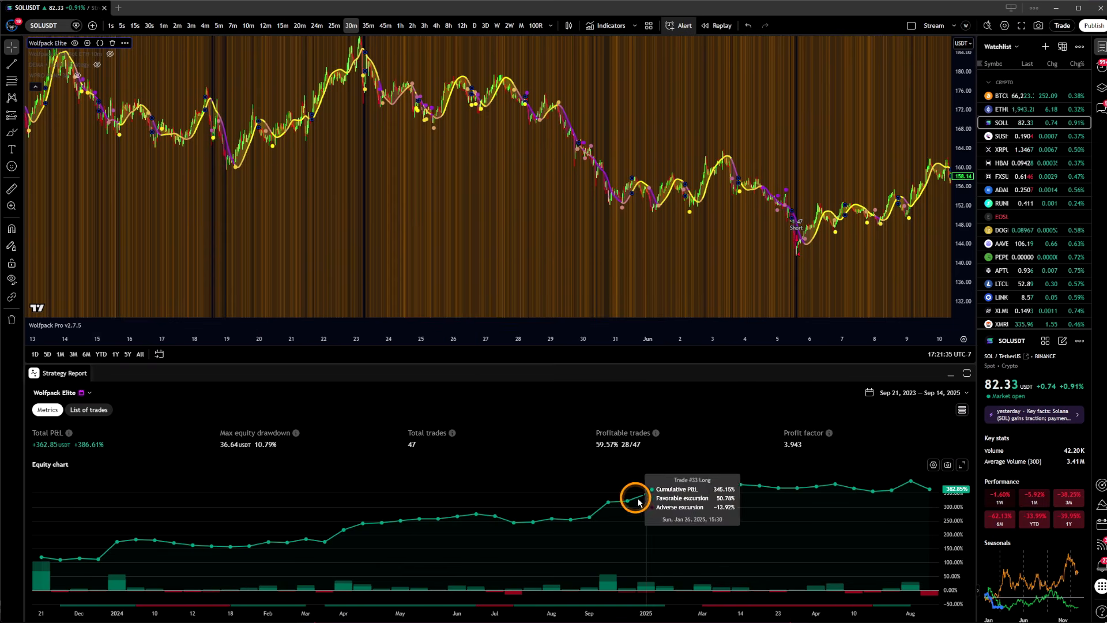
click(1094, 53)
click(1101, 63)
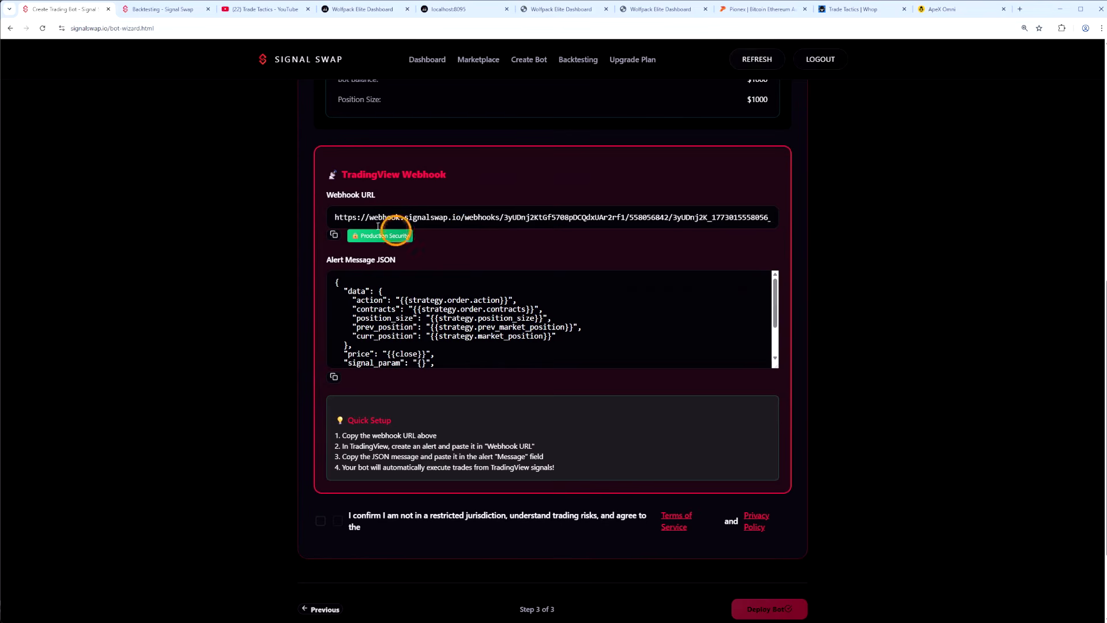
Step: Agree to the jurisdiction, trading-risk and terms confirmation in Signal Swap and deploy the Wolfpack Elite Sol 30m bot
click(325, 520)
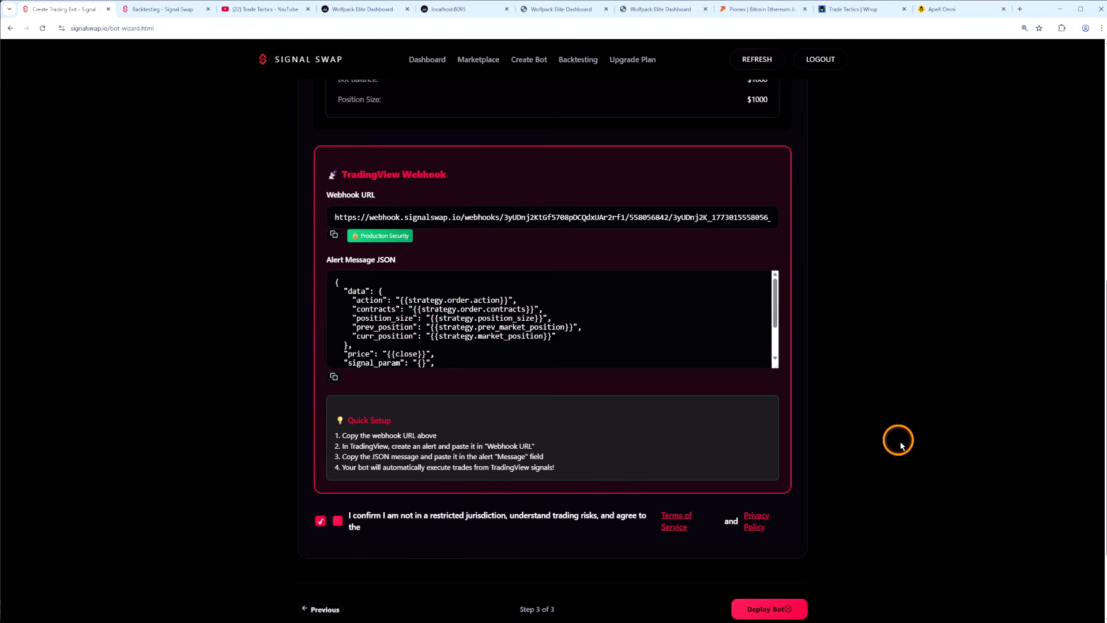
click(773, 611)
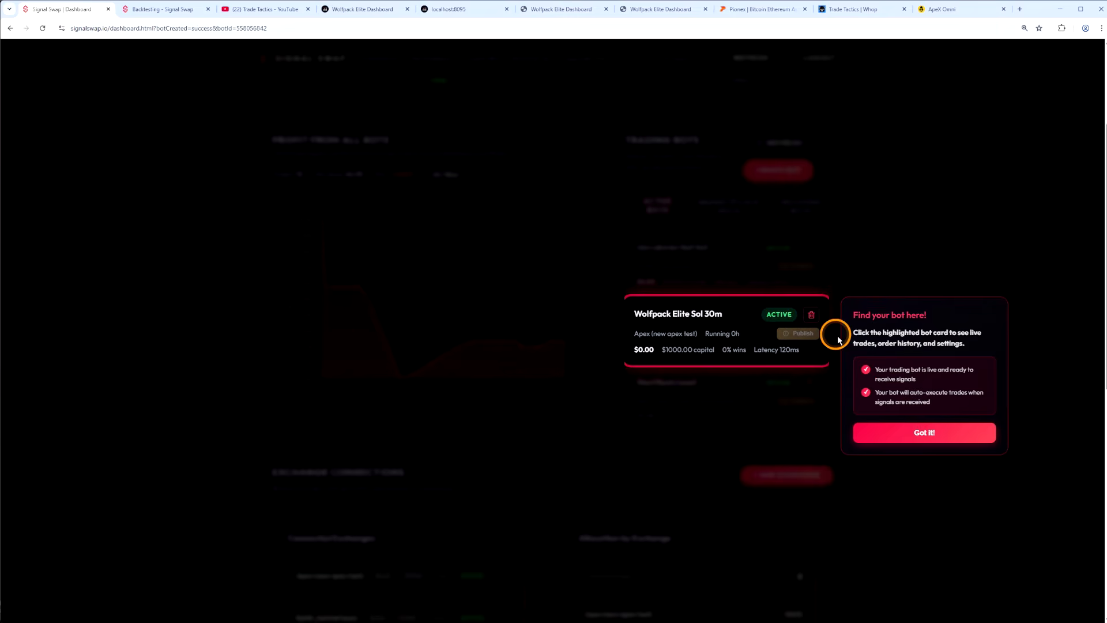
click(924, 432)
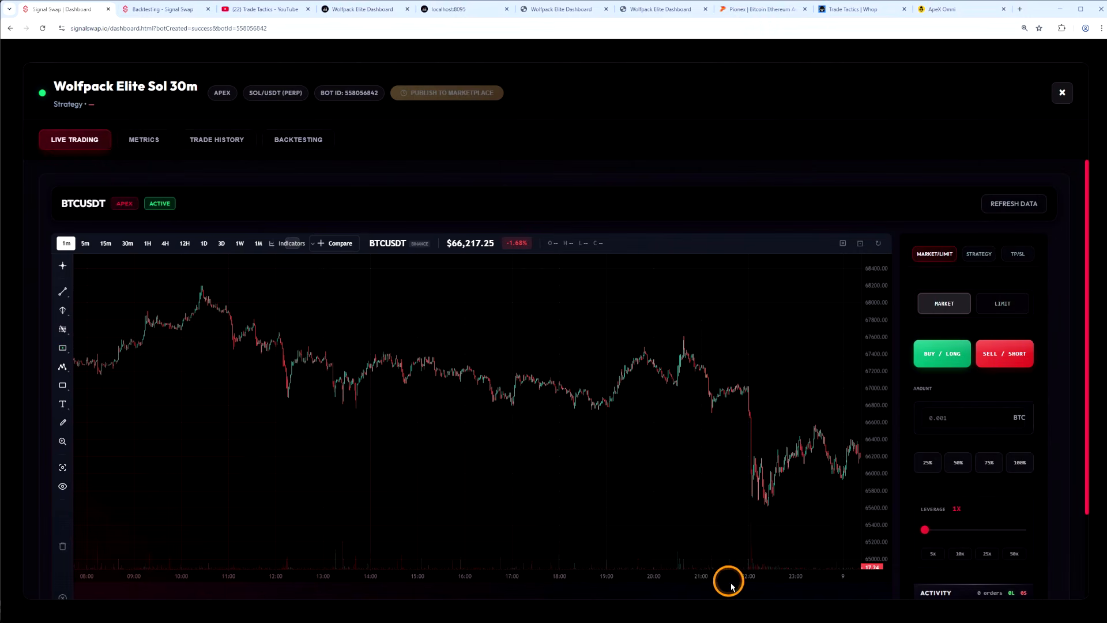
Step: Review the Wolfpack Elite Sol 30m bot's trade history and metrics, and check its requirements for publishing to the marketplace
click(215, 140)
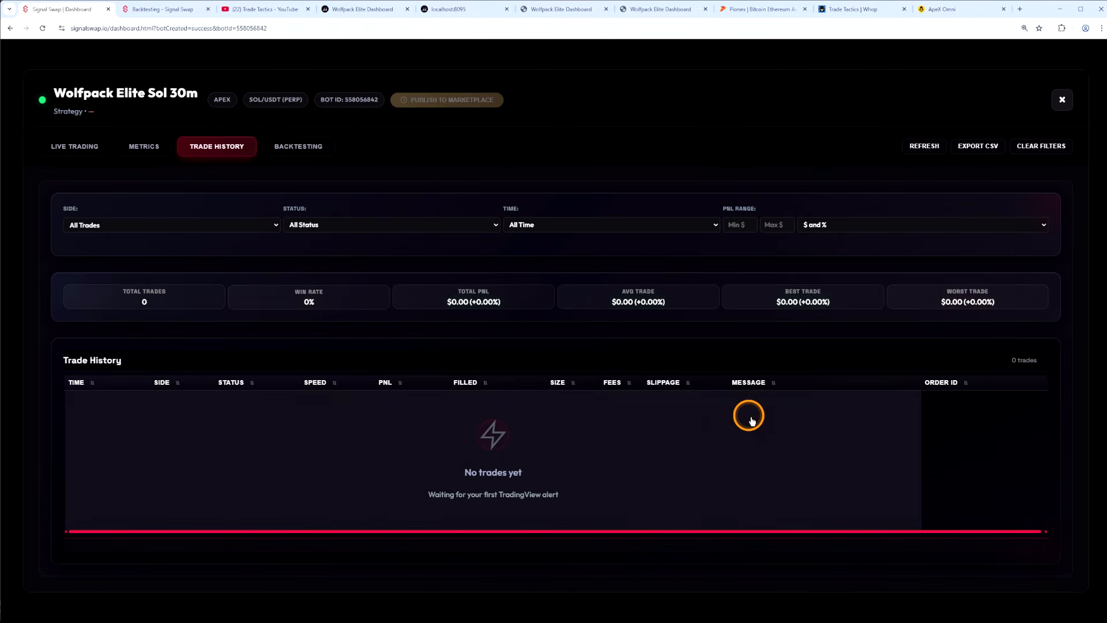
click(143, 146)
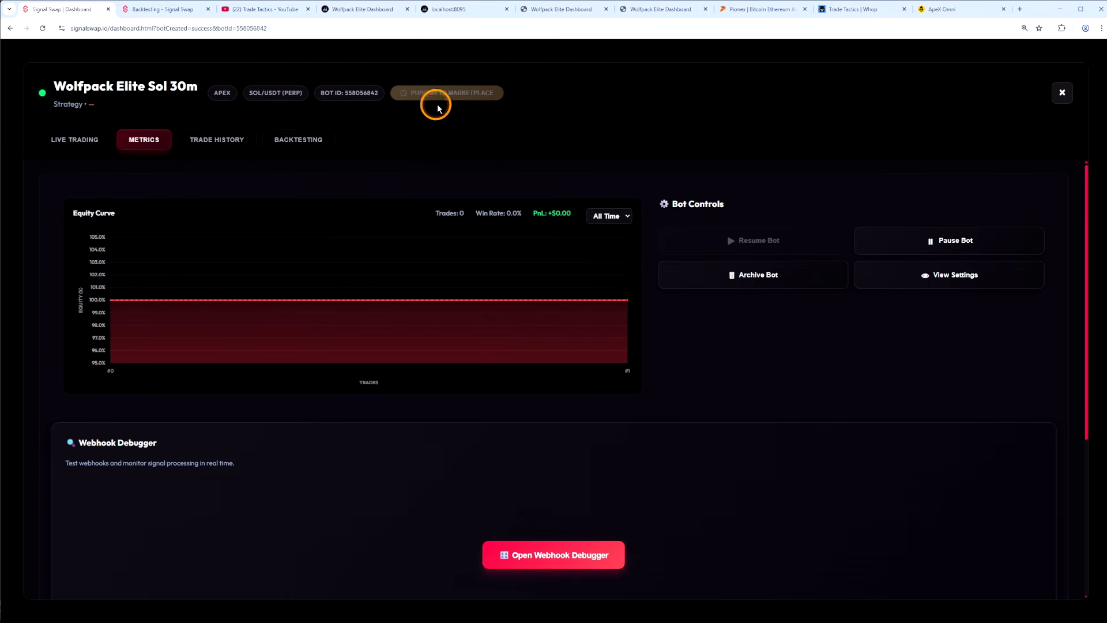
mouse_move(420, 96)
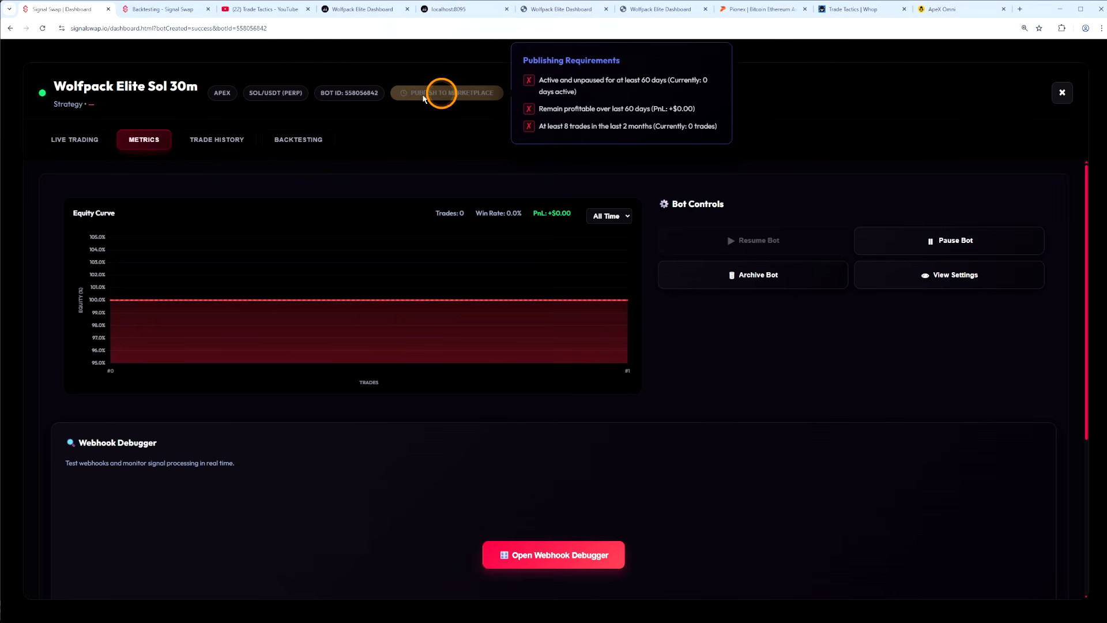
Step: Examine the bybot listing in the Bot Marketplace, including its equity overview, subscription prices and backtesting results
click(633, 52)
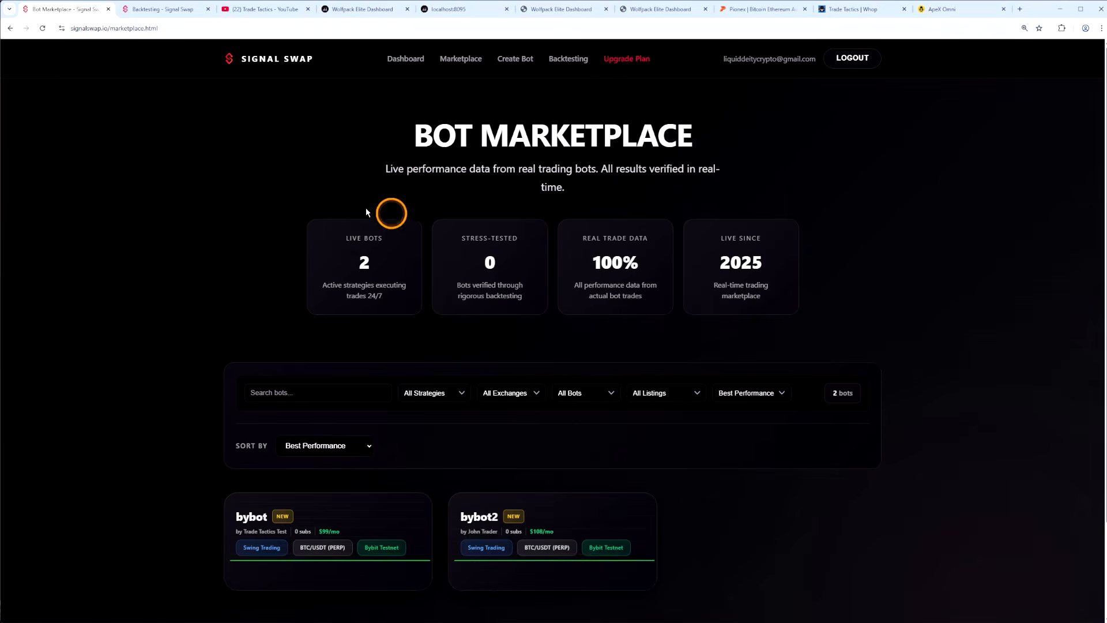
scroll(253, 398, down, 2)
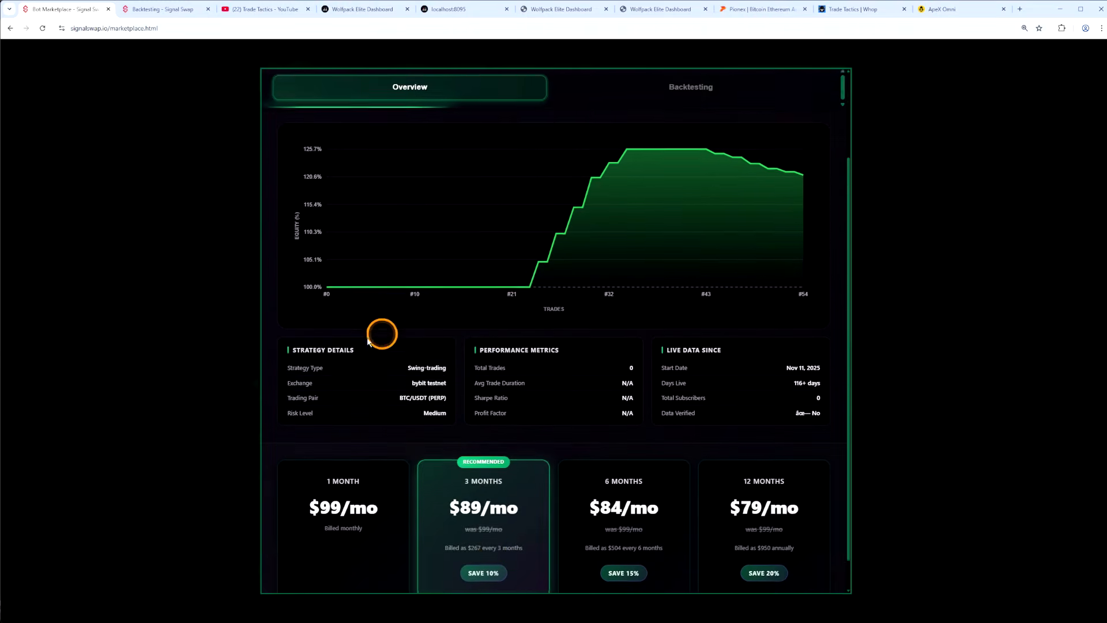
scroll(383, 331, down, 2)
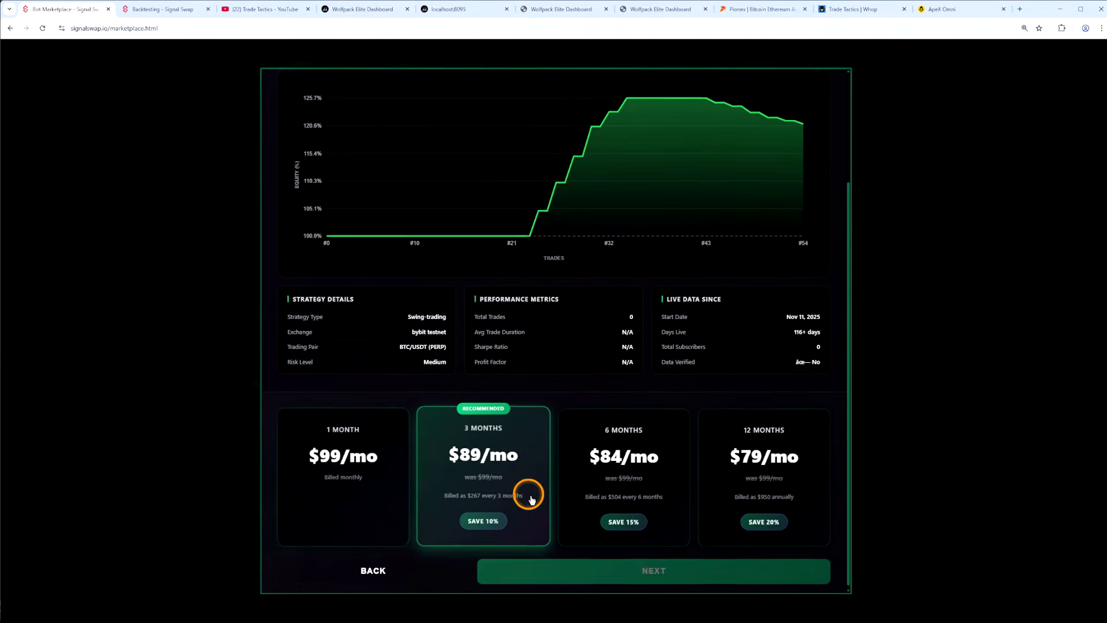
scroll(583, 479, up, 2)
scroll(627, 425, up, 1)
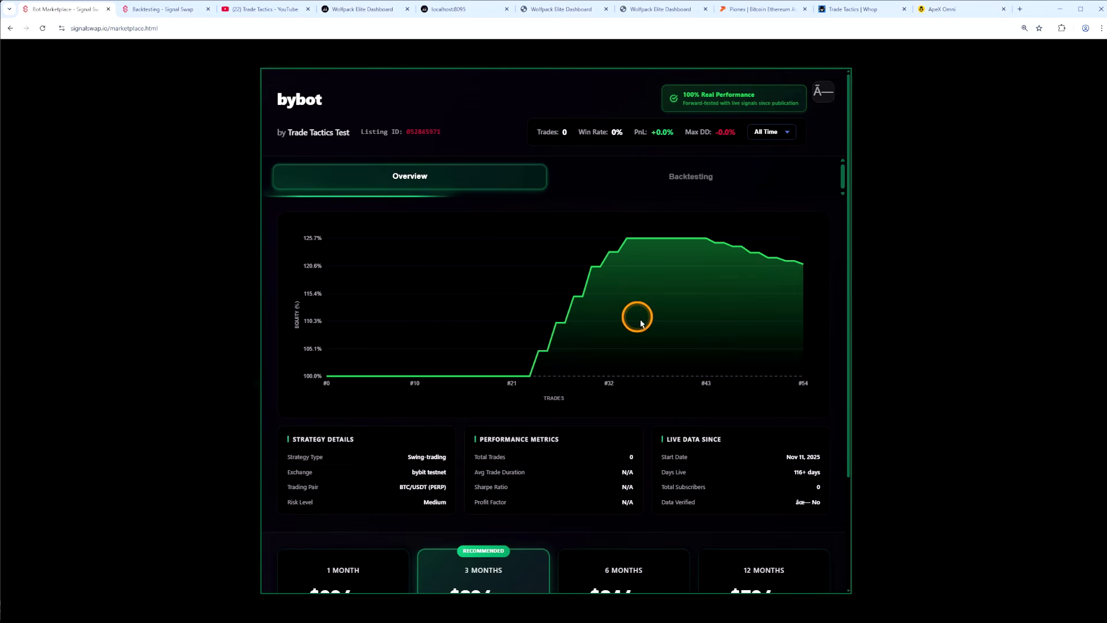
click(638, 171)
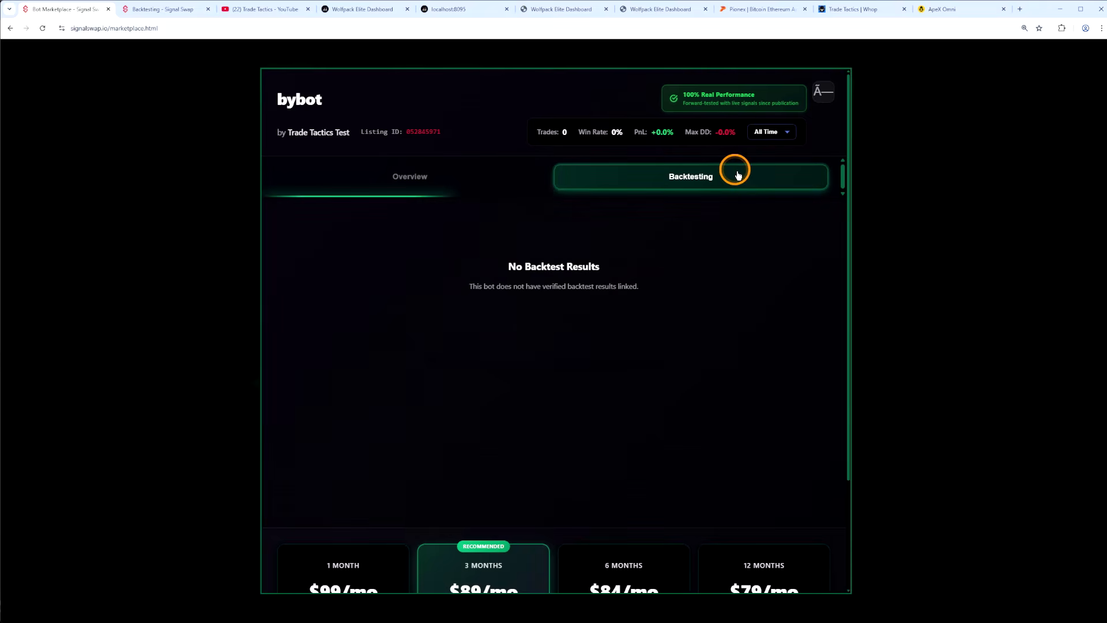
click(506, 172)
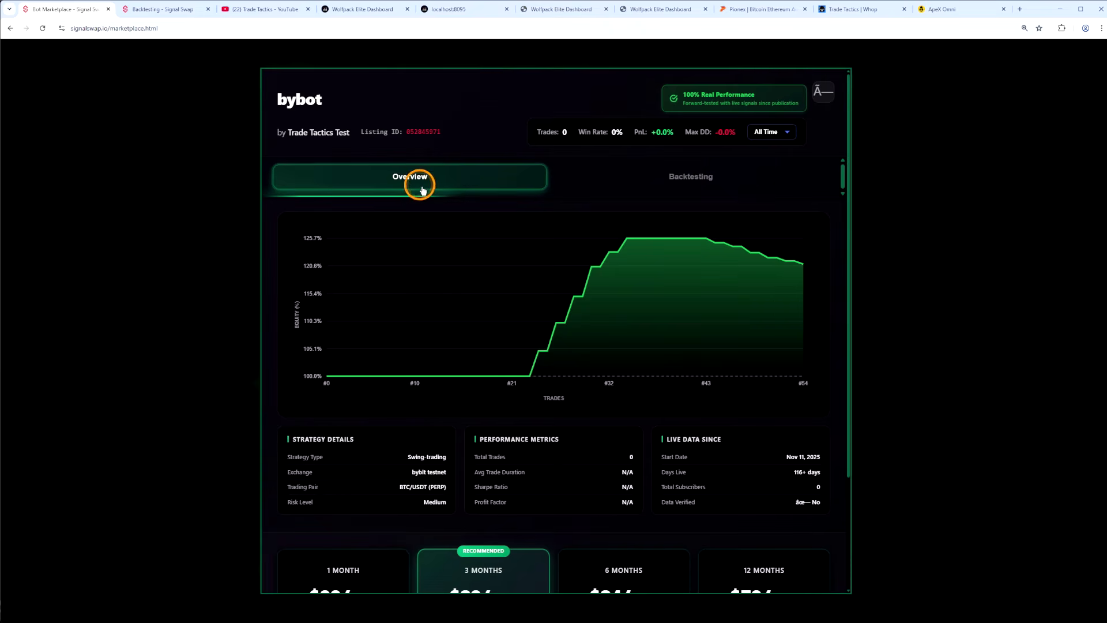
click(929, 316)
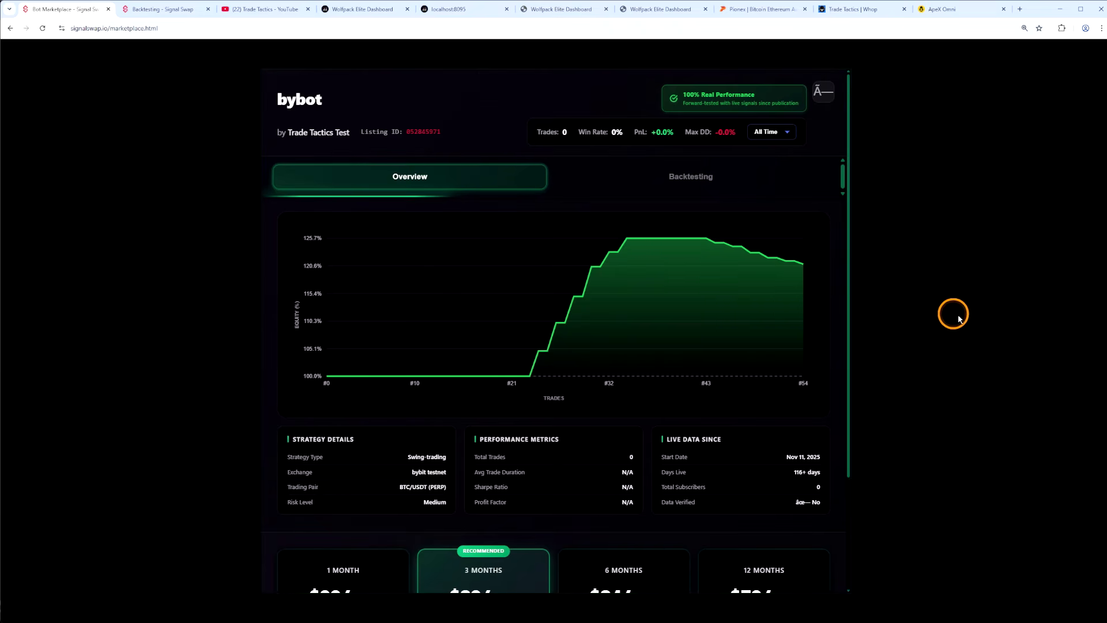
Step: Return to the Signal Swap dashboard and view the metrics of the Wolfpack Elite Sol 30m bot
click(407, 58)
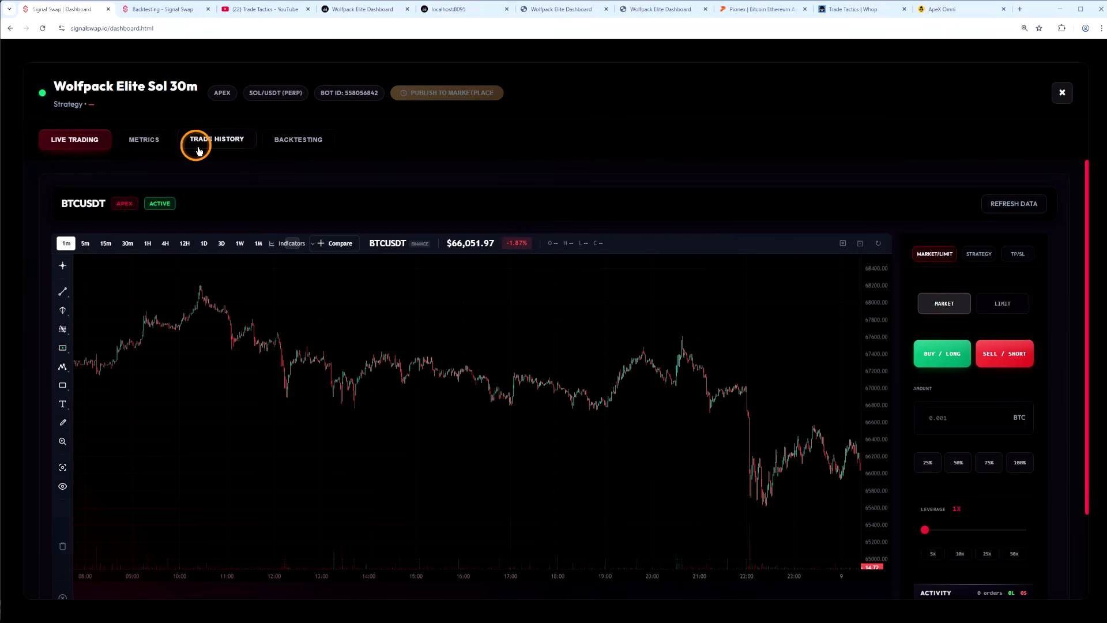
click(144, 139)
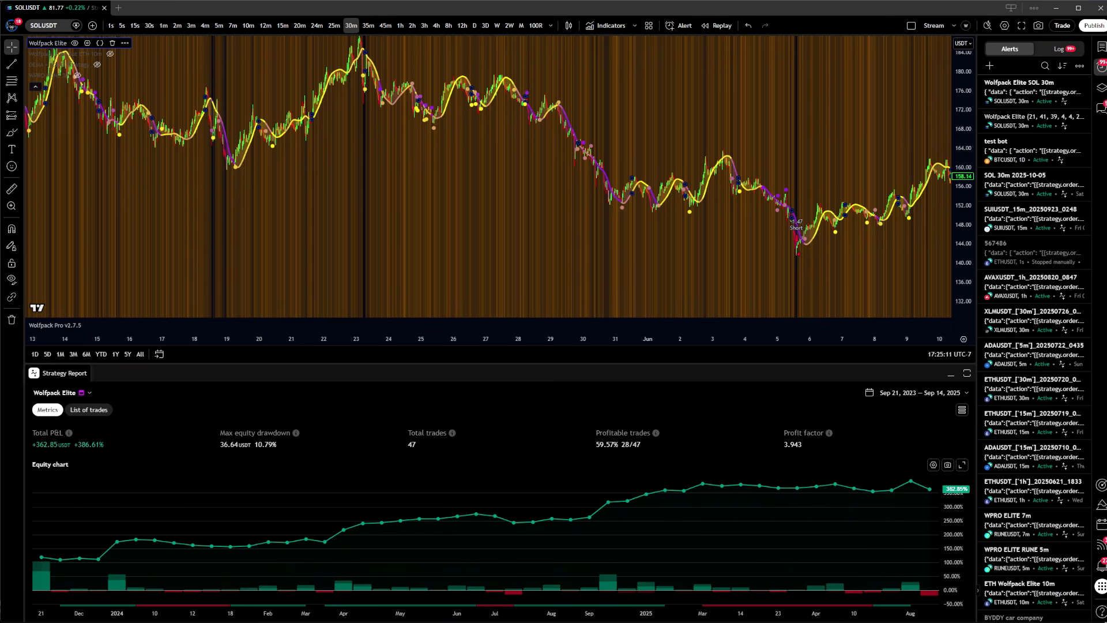
Step: In TradingView, show the watchlist in place of the alerts and look through more recent price action on the SOLUSDT 30-minute chart
click(1102, 47)
drag(714, 129, 618, 161)
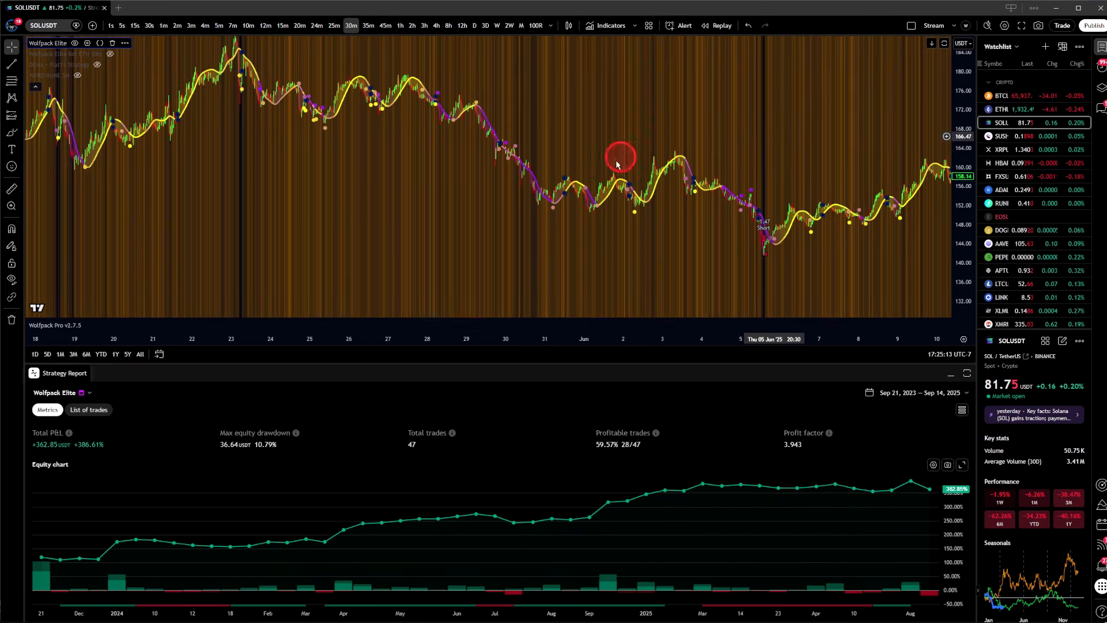
drag(856, 139, 498, 150)
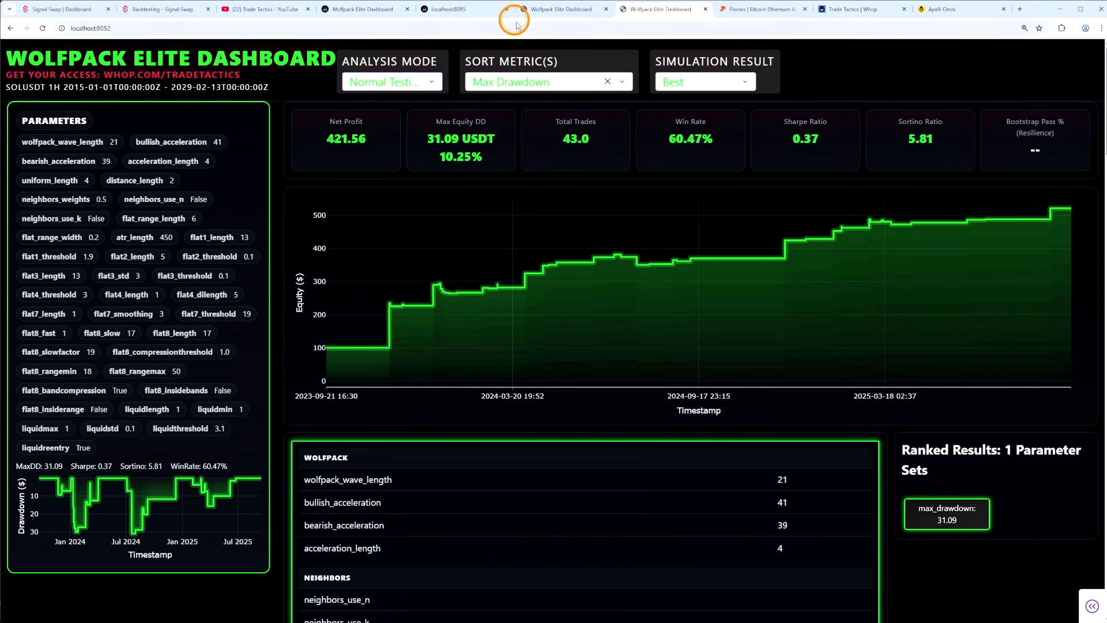
Step: Open the Wolfpack Elite Dashboard at localhost:8050 and choose another analysis mode to inspect the strategy's test results
click(381, 10)
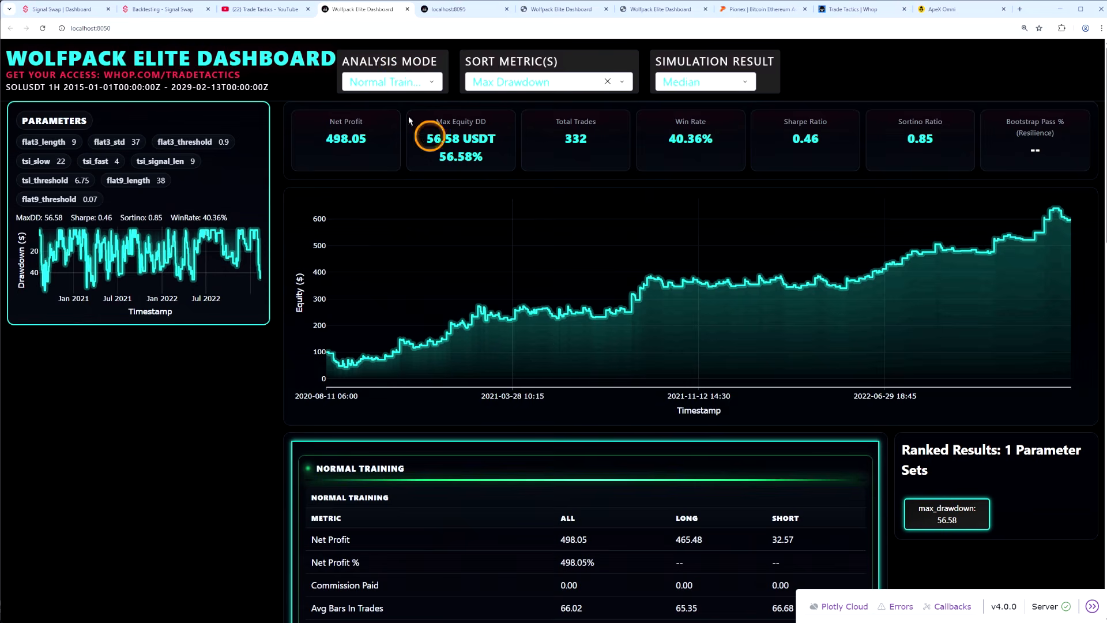
click(373, 89)
click(409, 153)
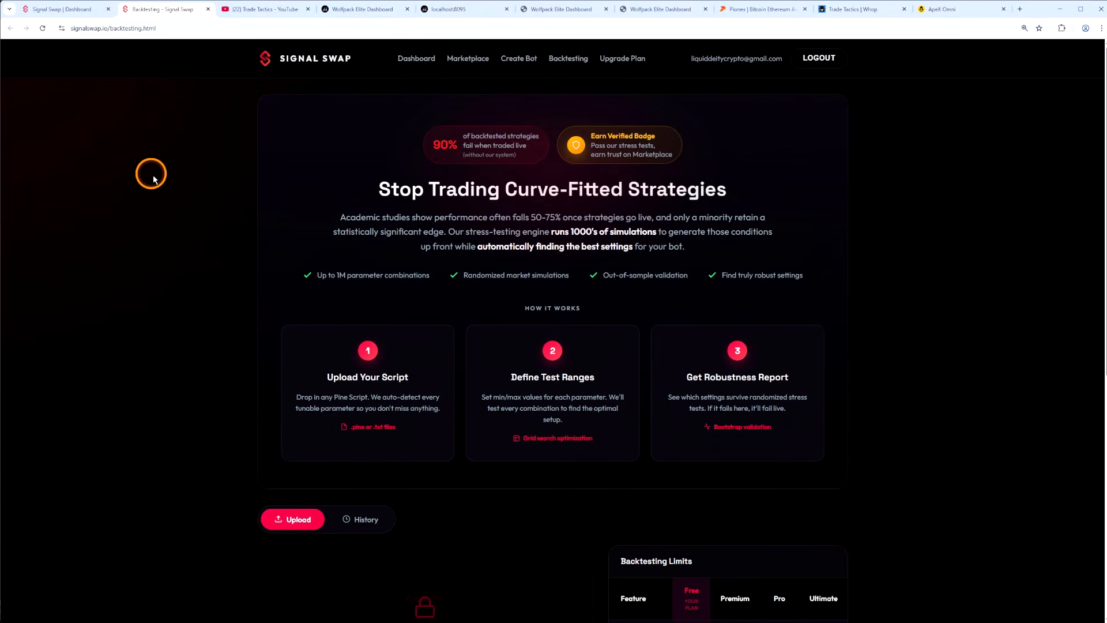
Step: Review the upload section and plan limits on Signal Swap's Backtesting page, and return to the dashboard
scroll(531, 361, down, 3)
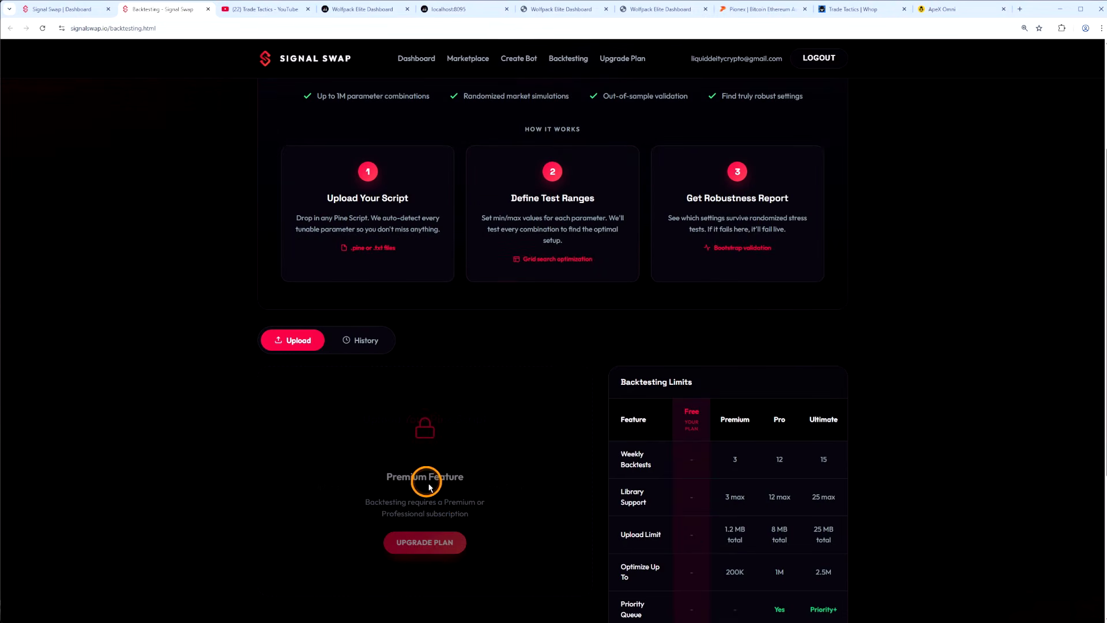
scroll(428, 465, down, 1)
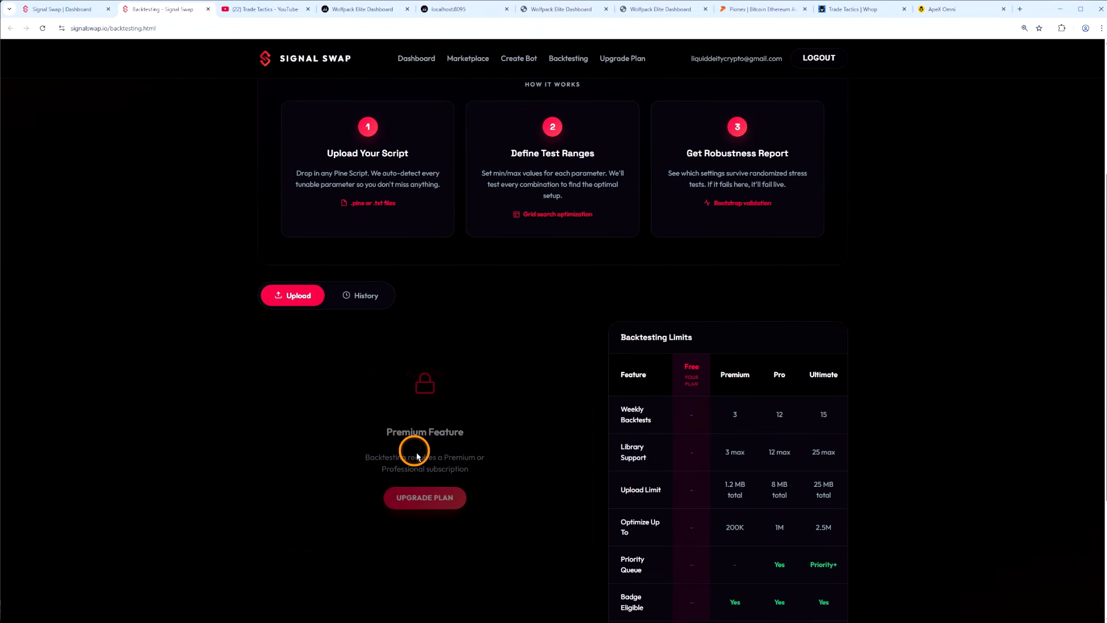
key(ctrl+shift+Tab)
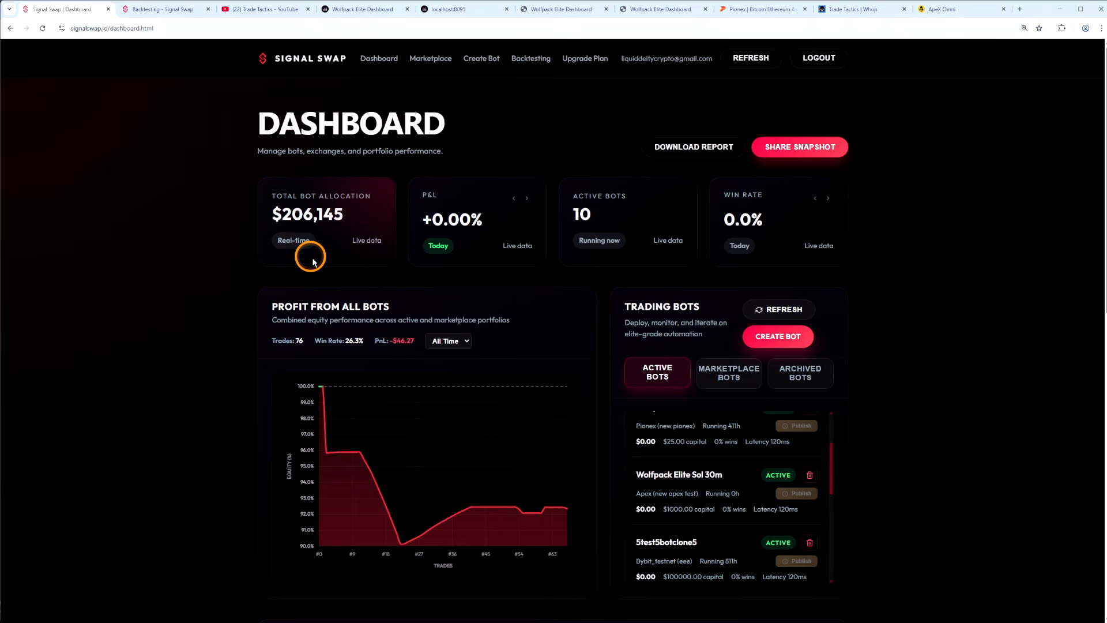